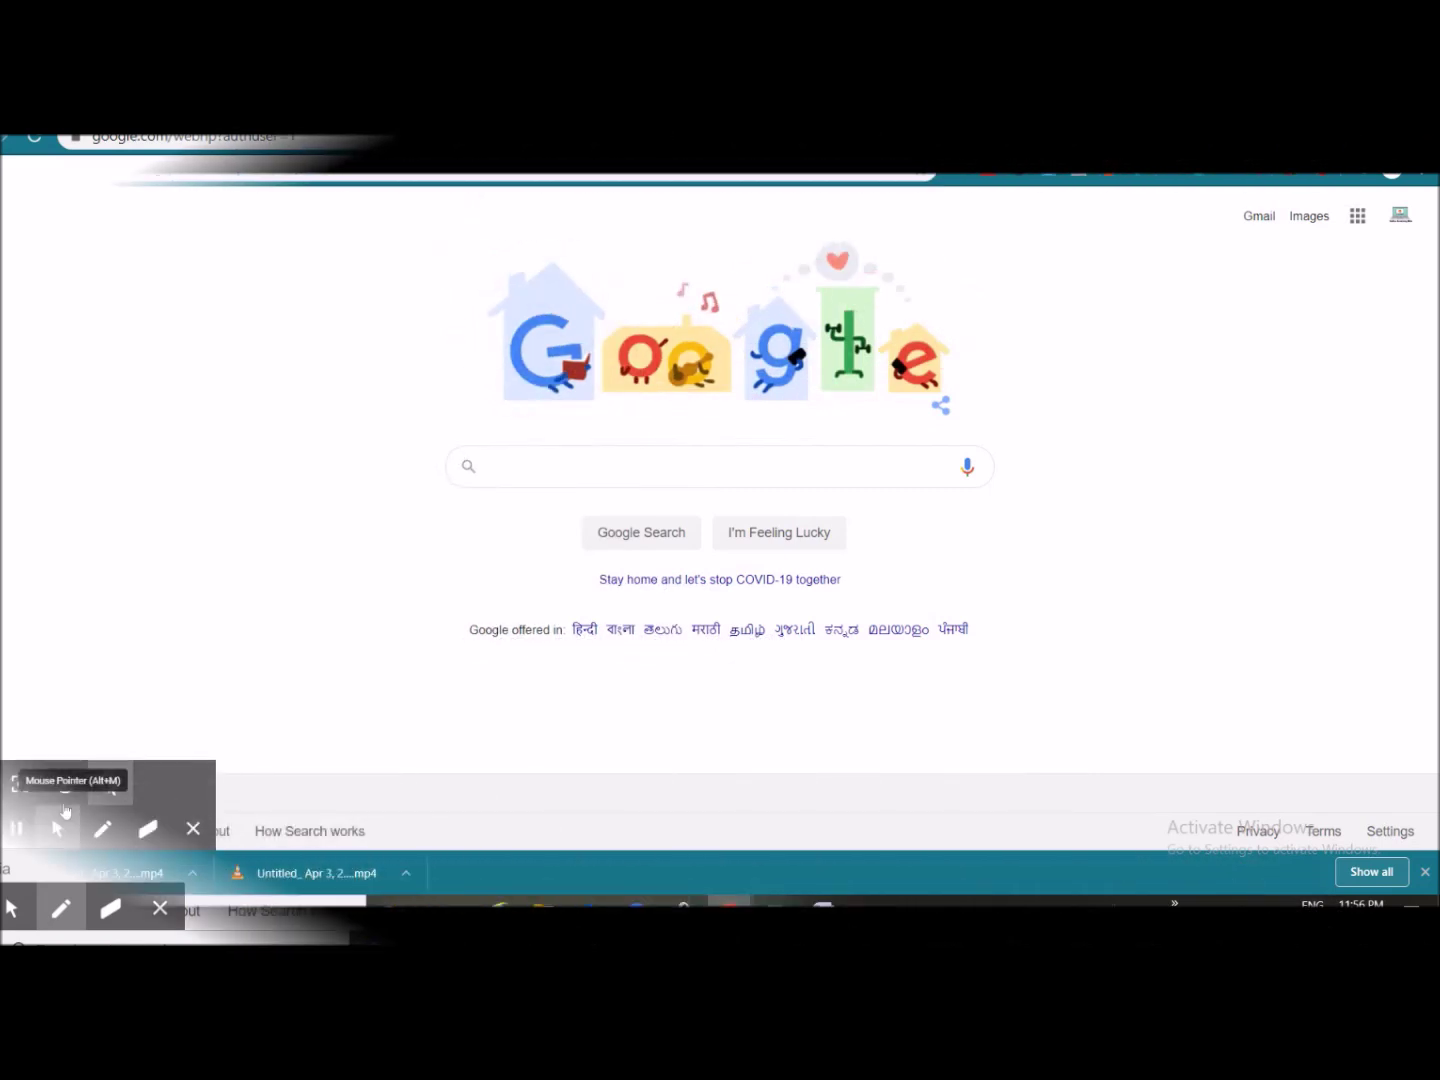
- Open YouTube from the Google homepage's list of apps
{"action": "left_click", "coordinate": [109, 783]}
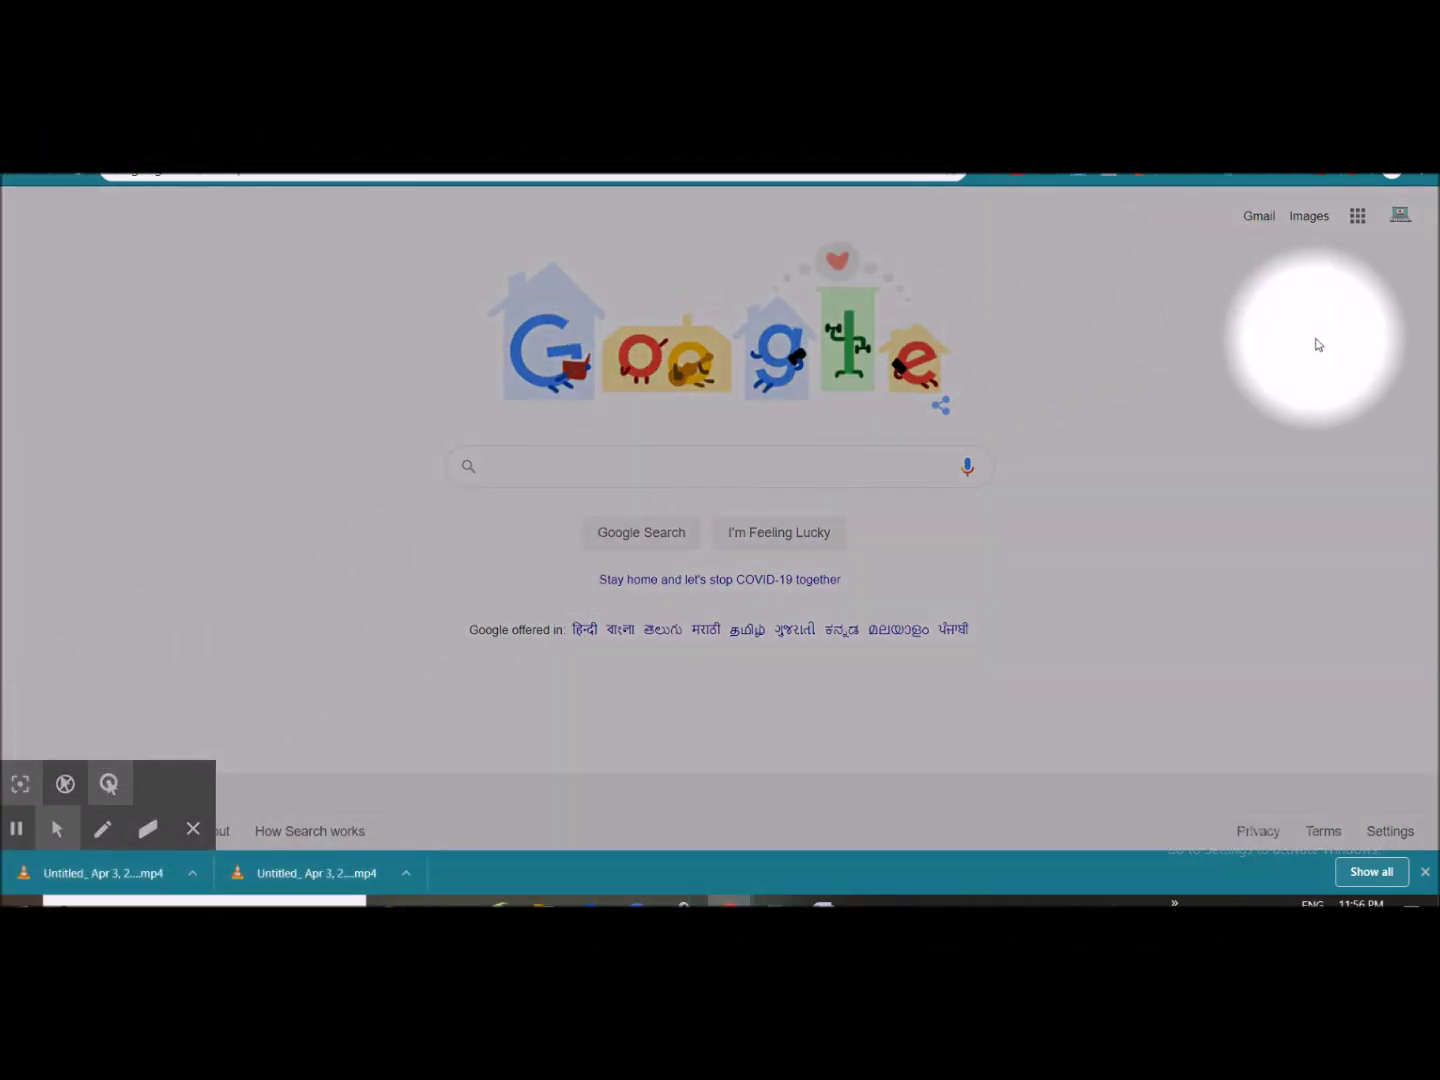
{"action": "left_click", "coordinate": [1358, 217]}
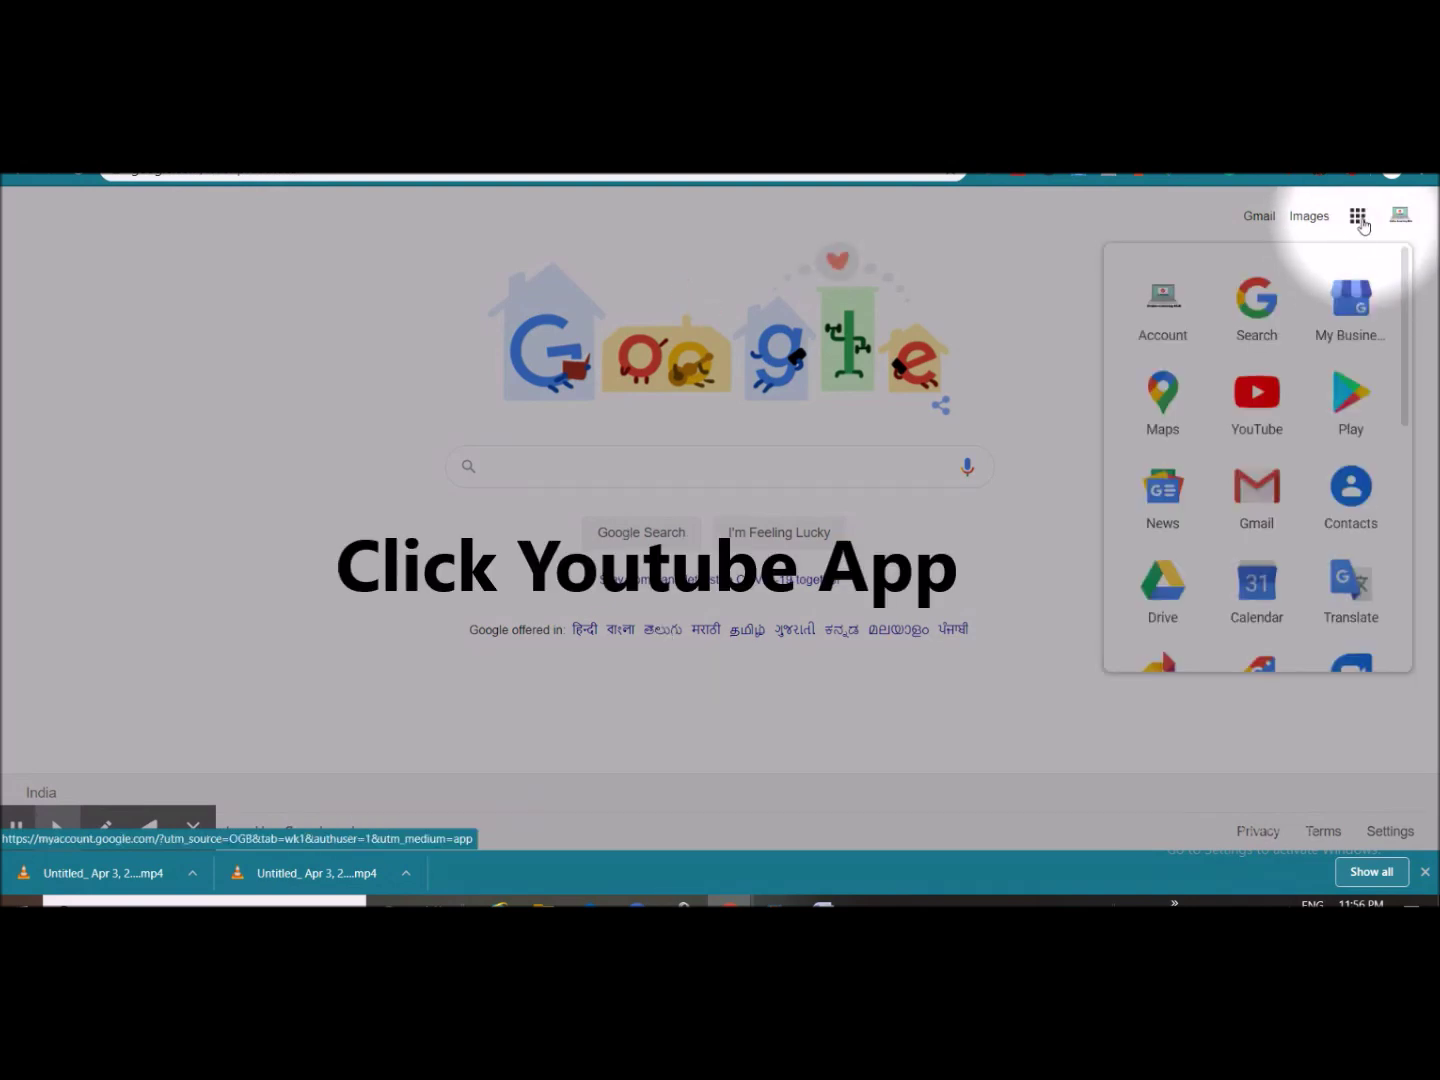
{"action": "left_click", "coordinate": [1257, 421]}
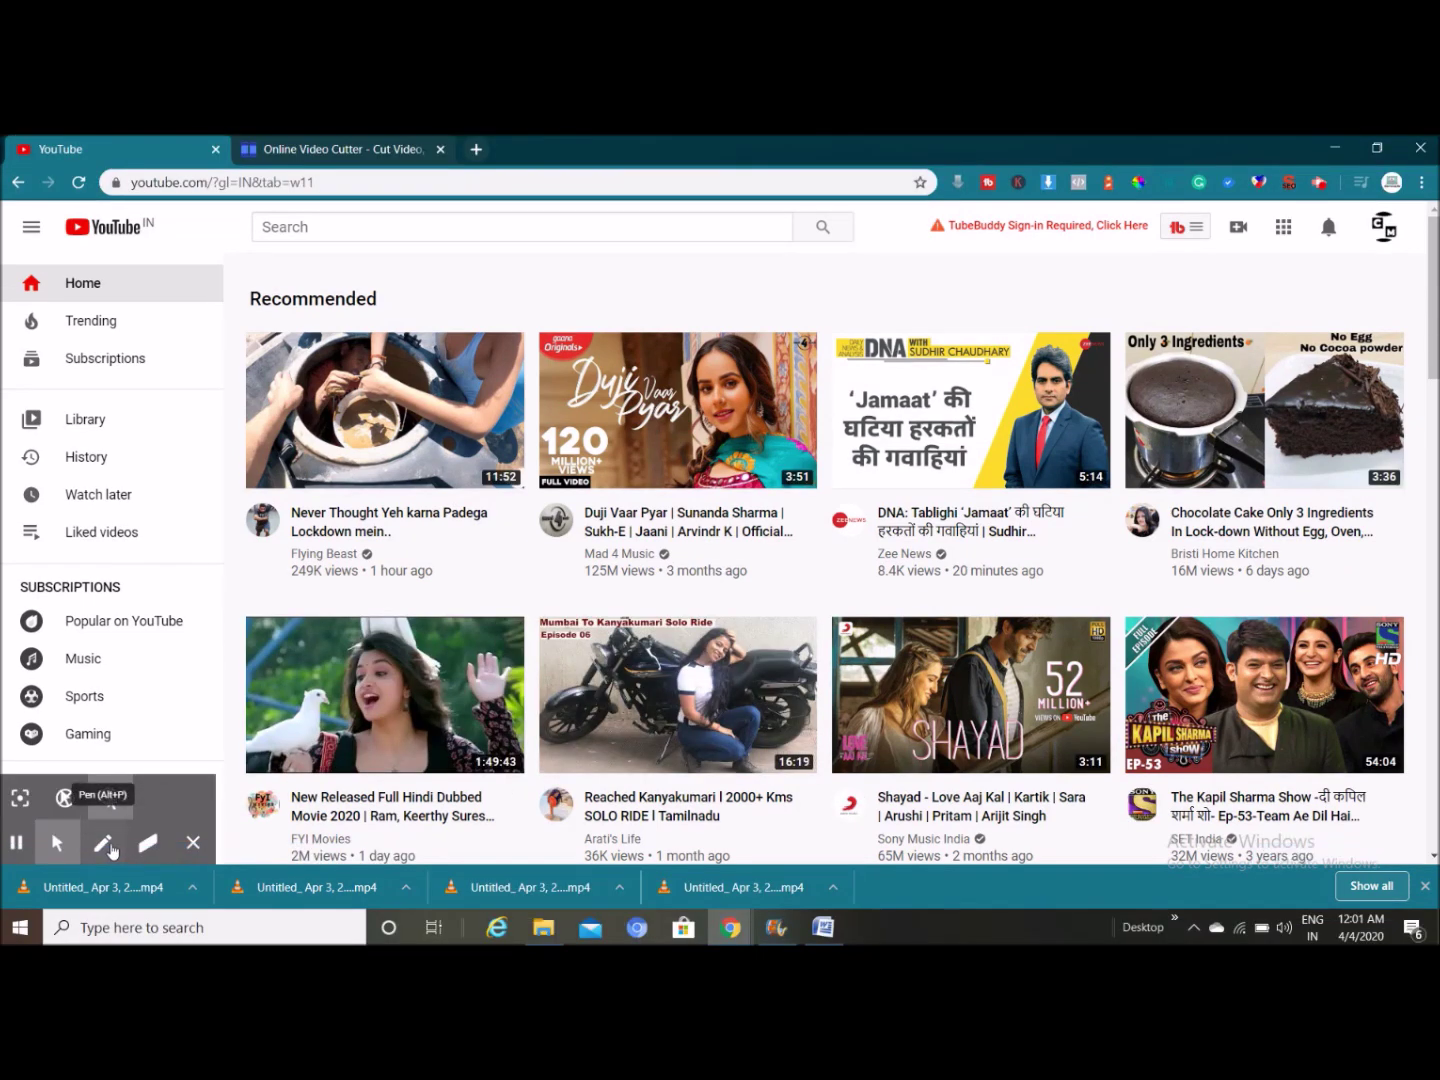
- Start creating a channel from the account options and proceed past the creator journey introduction
{"action": "left_click", "coordinate": [111, 851]}
{"action": "mouse_move", "coordinate": [1389, 225]}
{"action": "left_mouse_down"}
{"action": "mouse_move", "coordinate": [1404, 238]}
{"action": "mouse_move", "coordinate": [1362, 209]}
{"action": "mouse_move", "coordinate": [1421, 262]}
{"action": "mouse_move", "coordinate": [1417, 212]}
{"action": "left_mouse_up"}
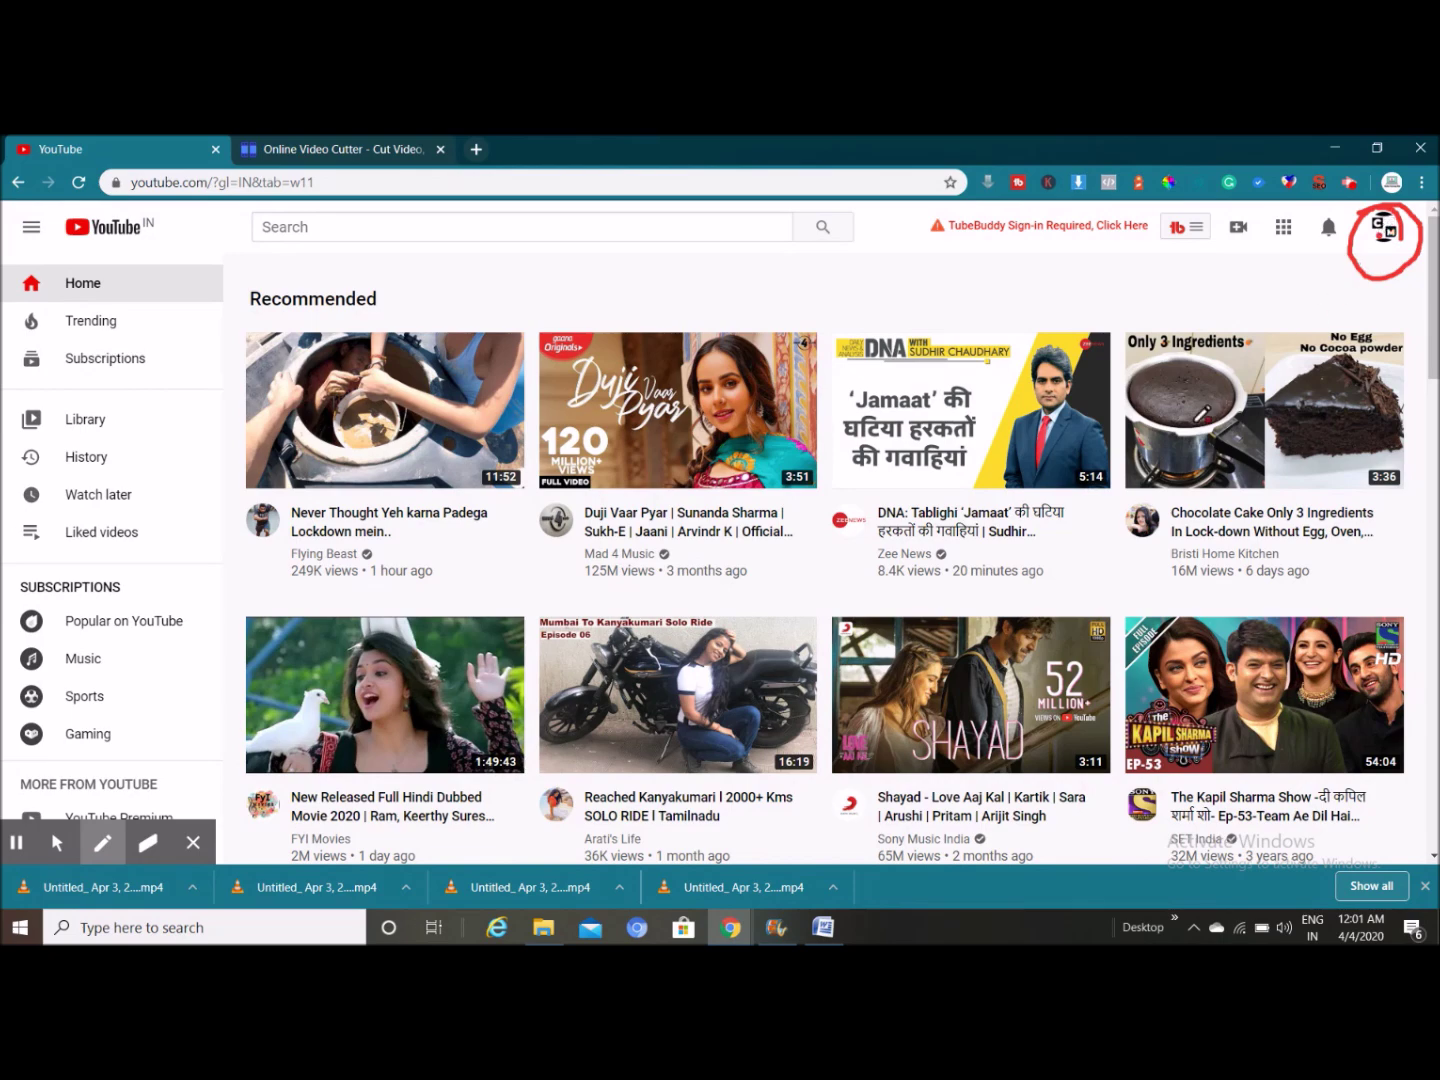
{"action": "left_click", "coordinate": [57, 841]}
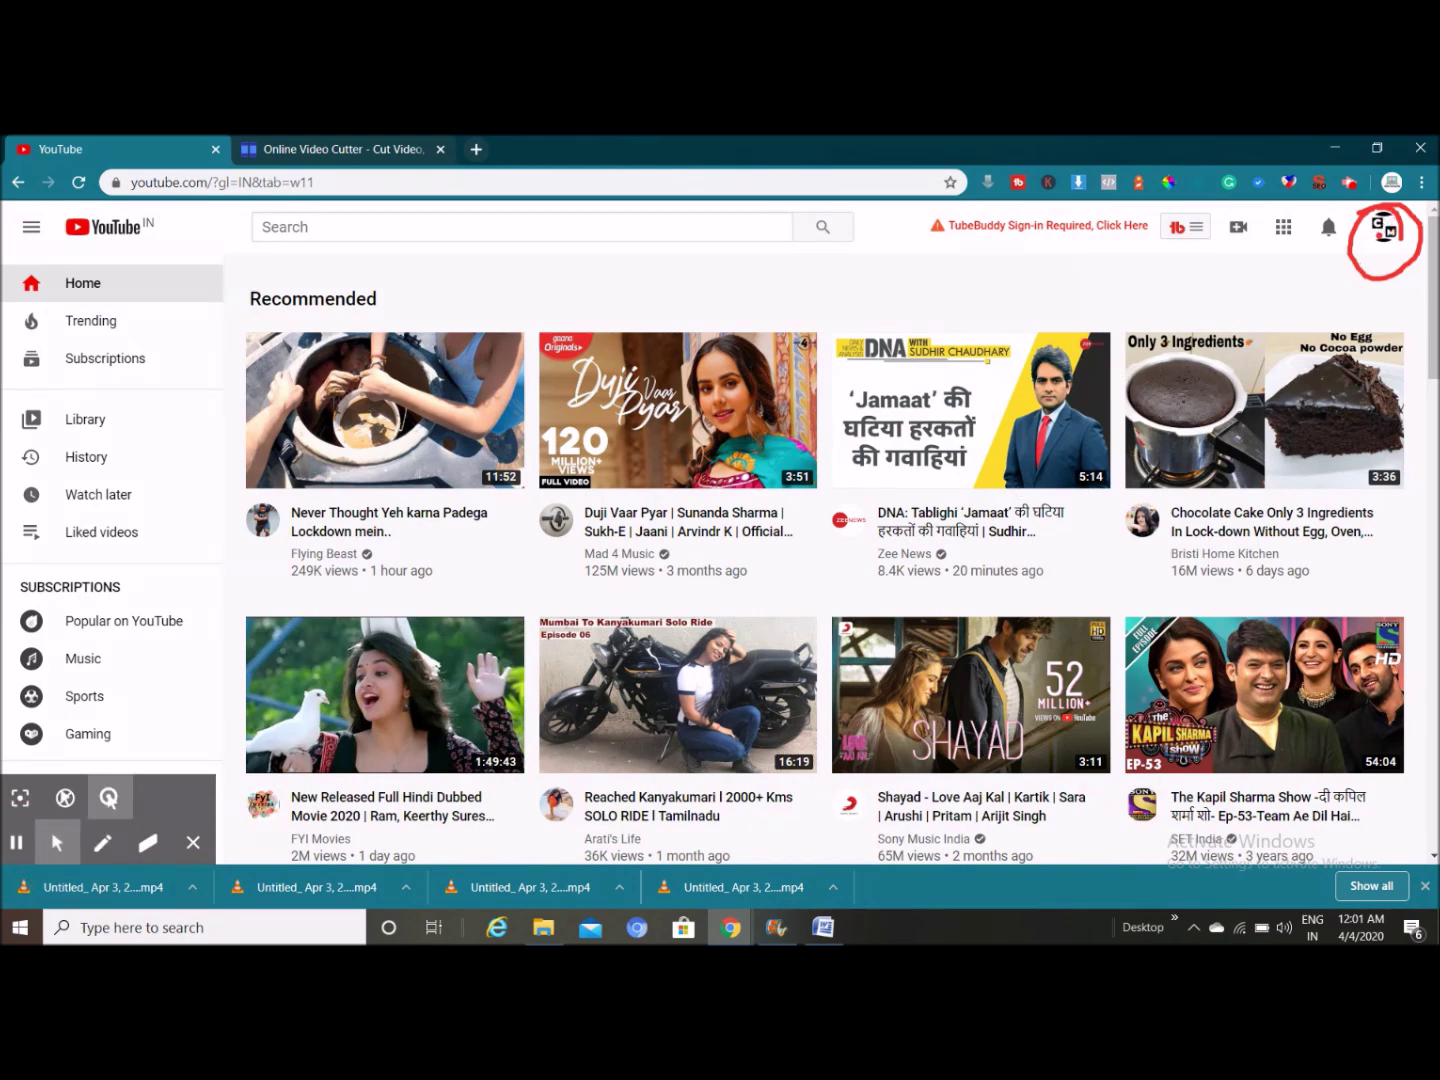
{"action": "left_click", "coordinate": [1378, 241]}
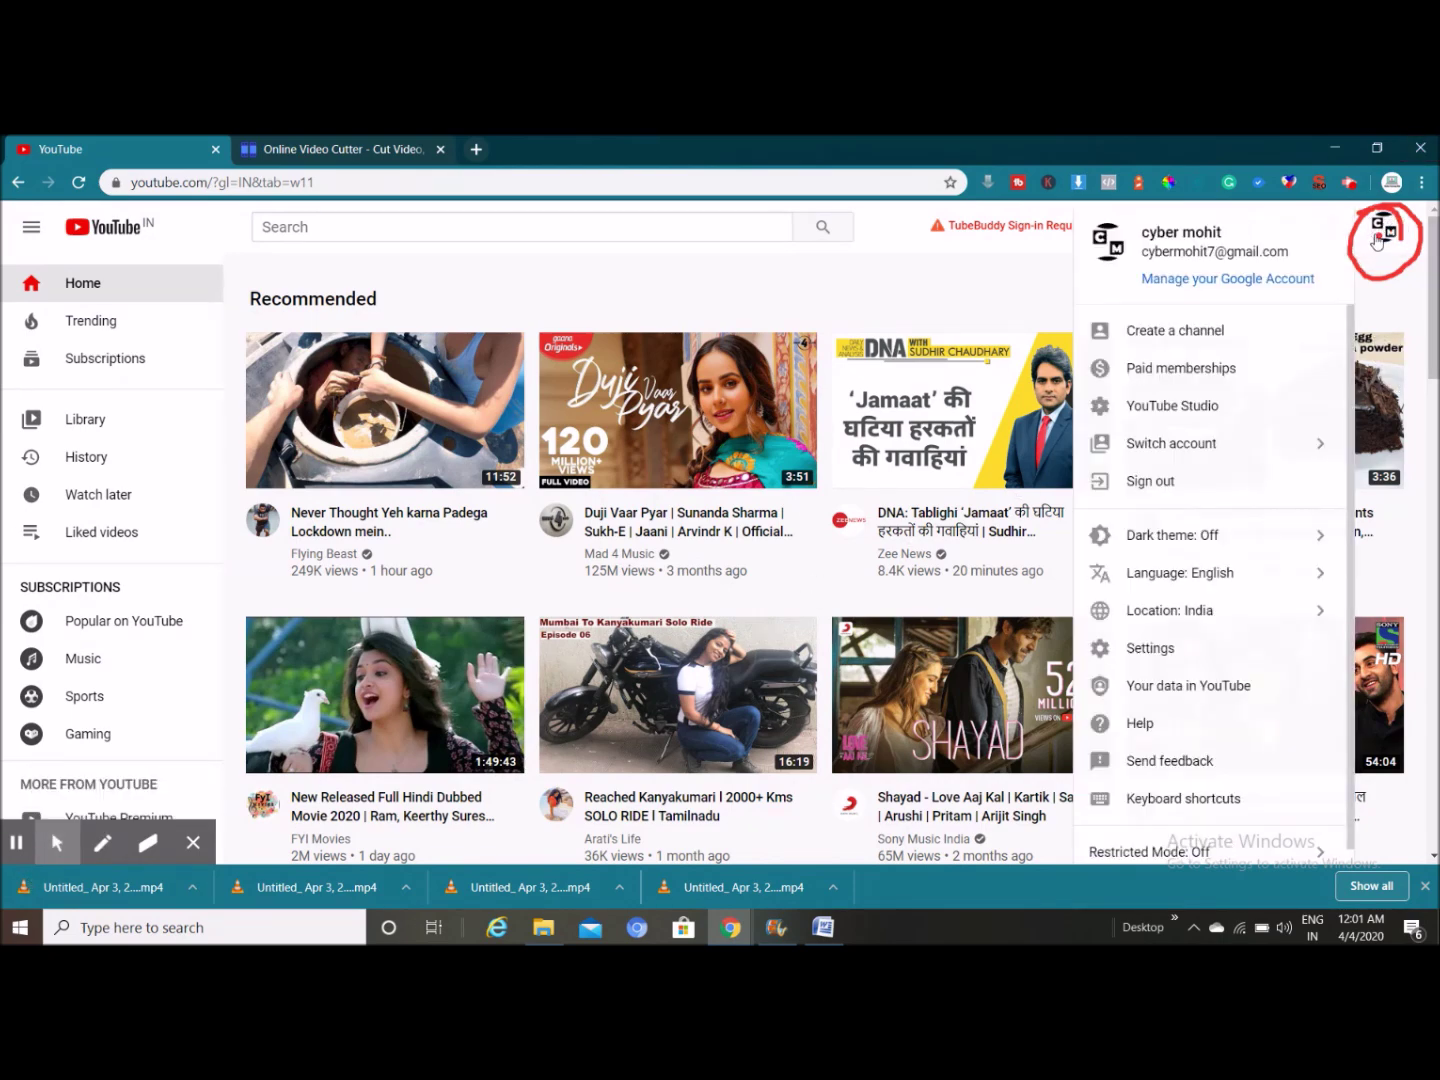
{"action": "left_click", "coordinate": [1175, 336]}
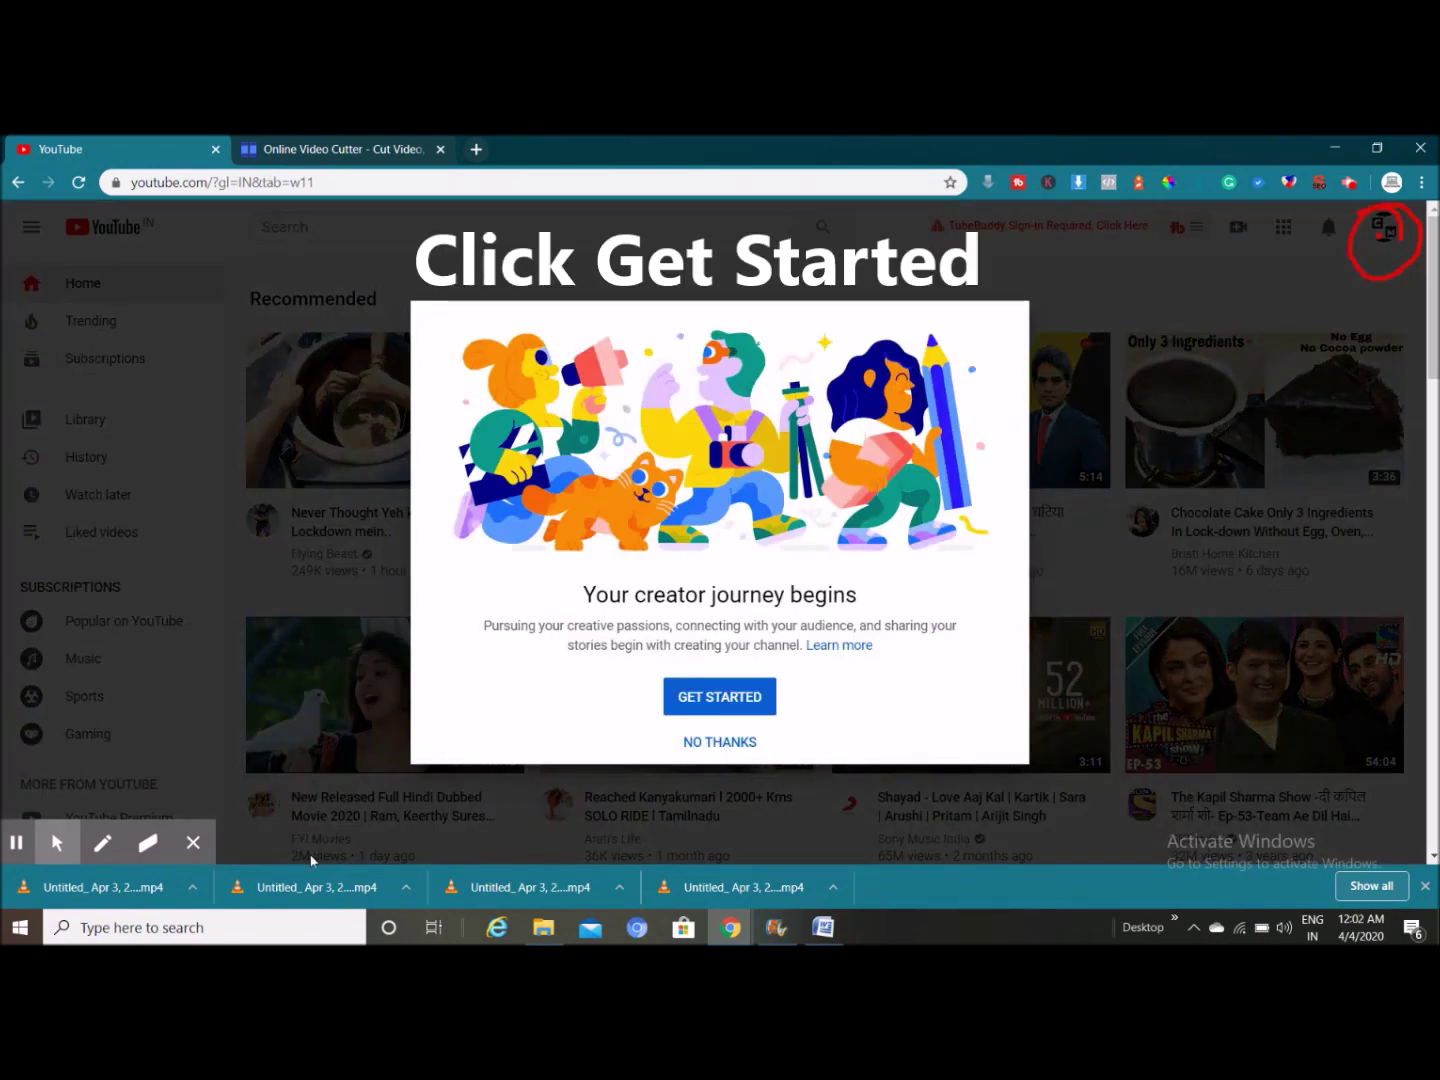
{"action": "mouse_move", "coordinate": [100, 868]}
{"action": "left_click", "coordinate": [25, 812]}
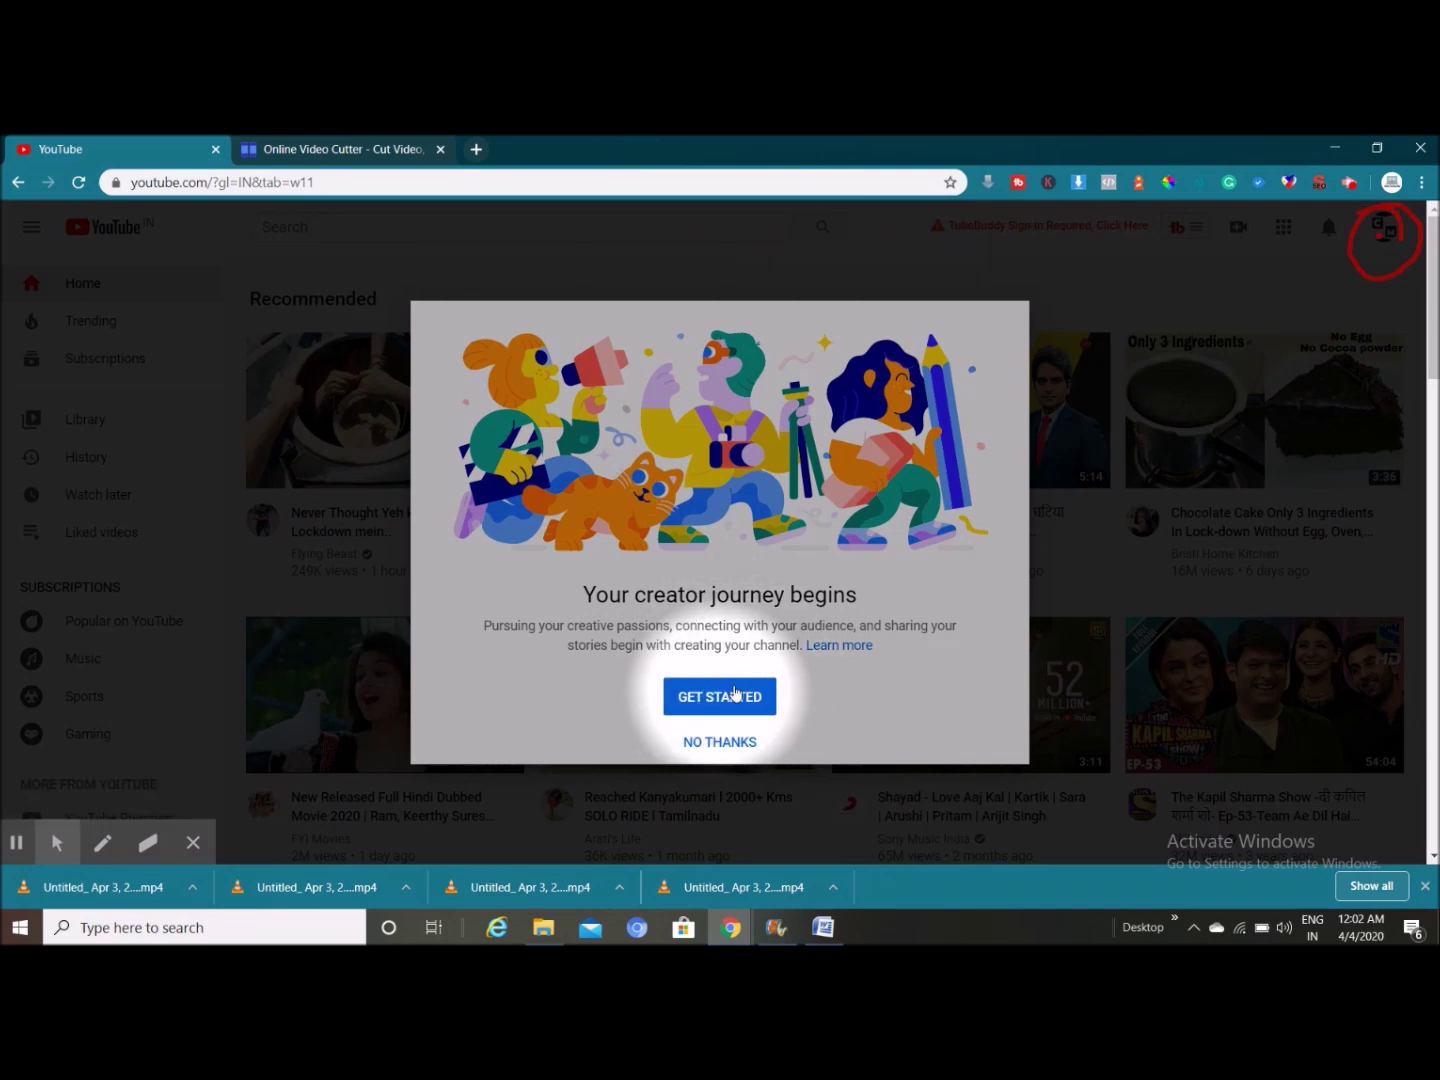
{"action": "left_click", "coordinate": [713, 701]}
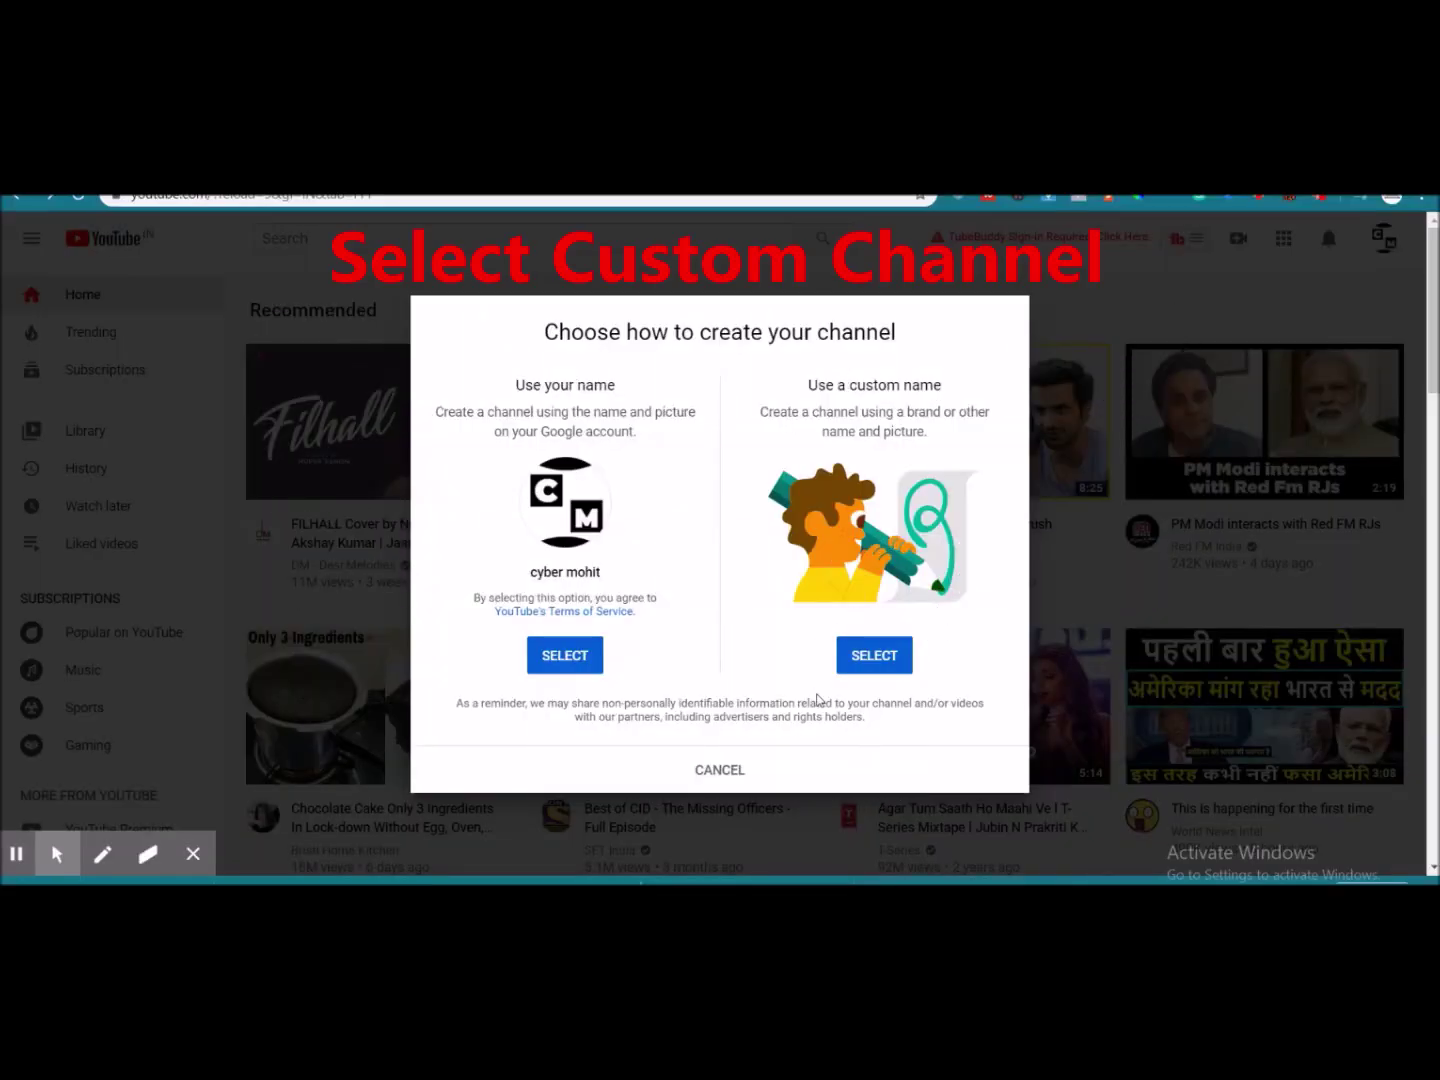
- Create the channel with a custom name, entering the channel name and accepting the new Google Account acknowledgement
{"action": "left_click", "coordinate": [866, 669]}
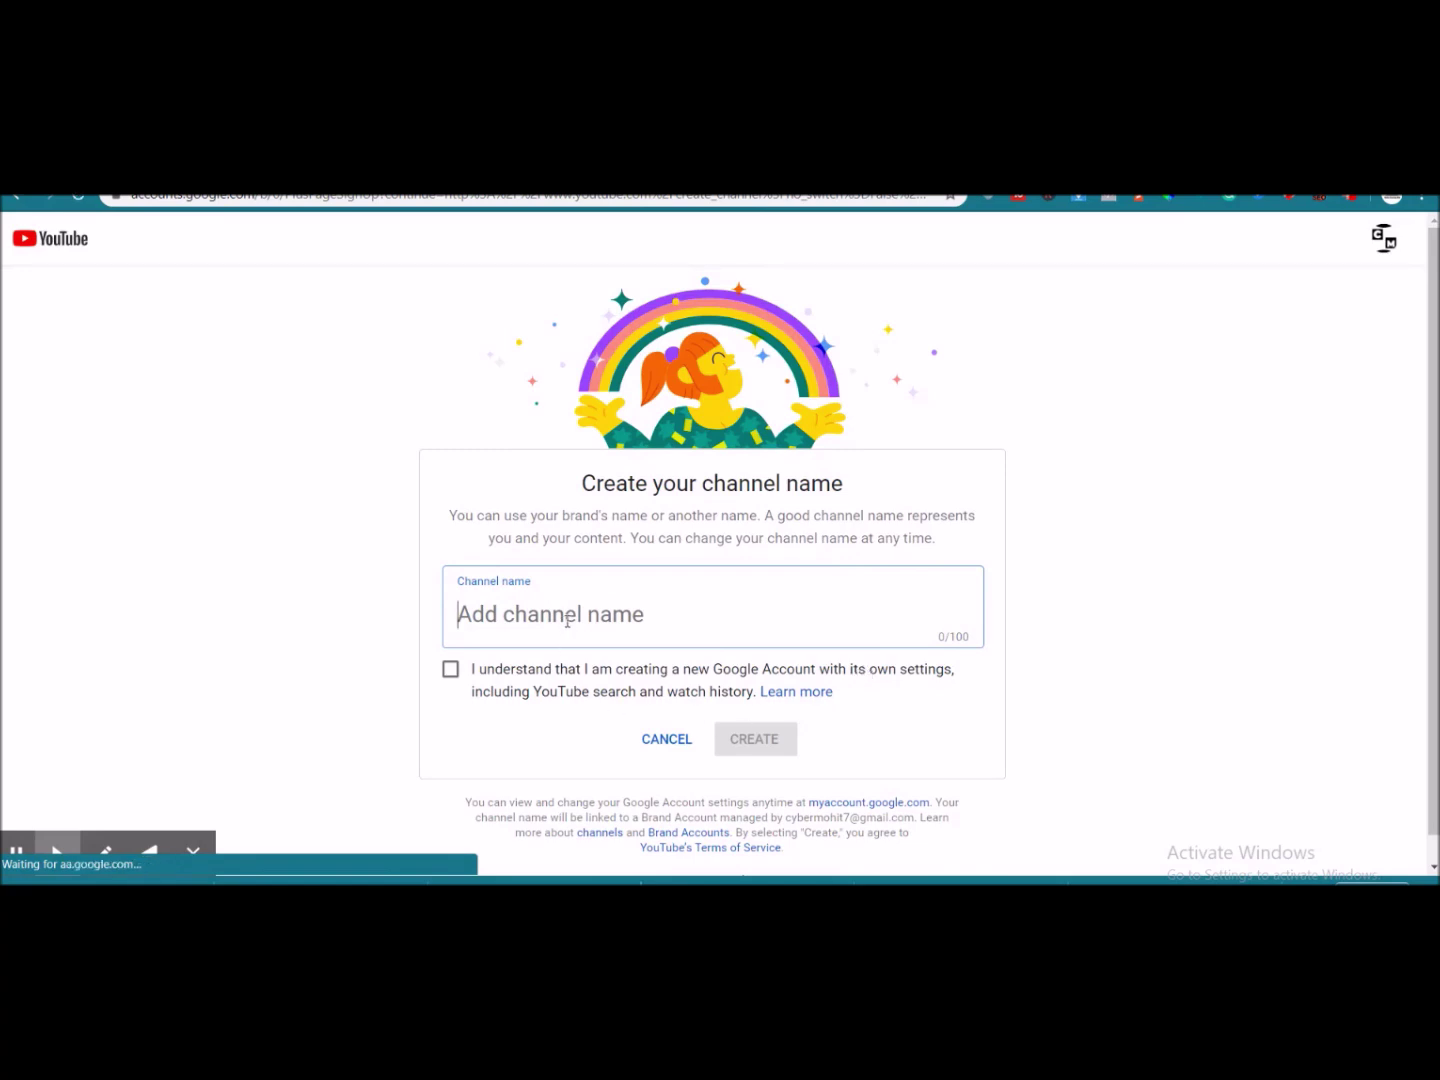
{"action": "type", "text": "Cy"}
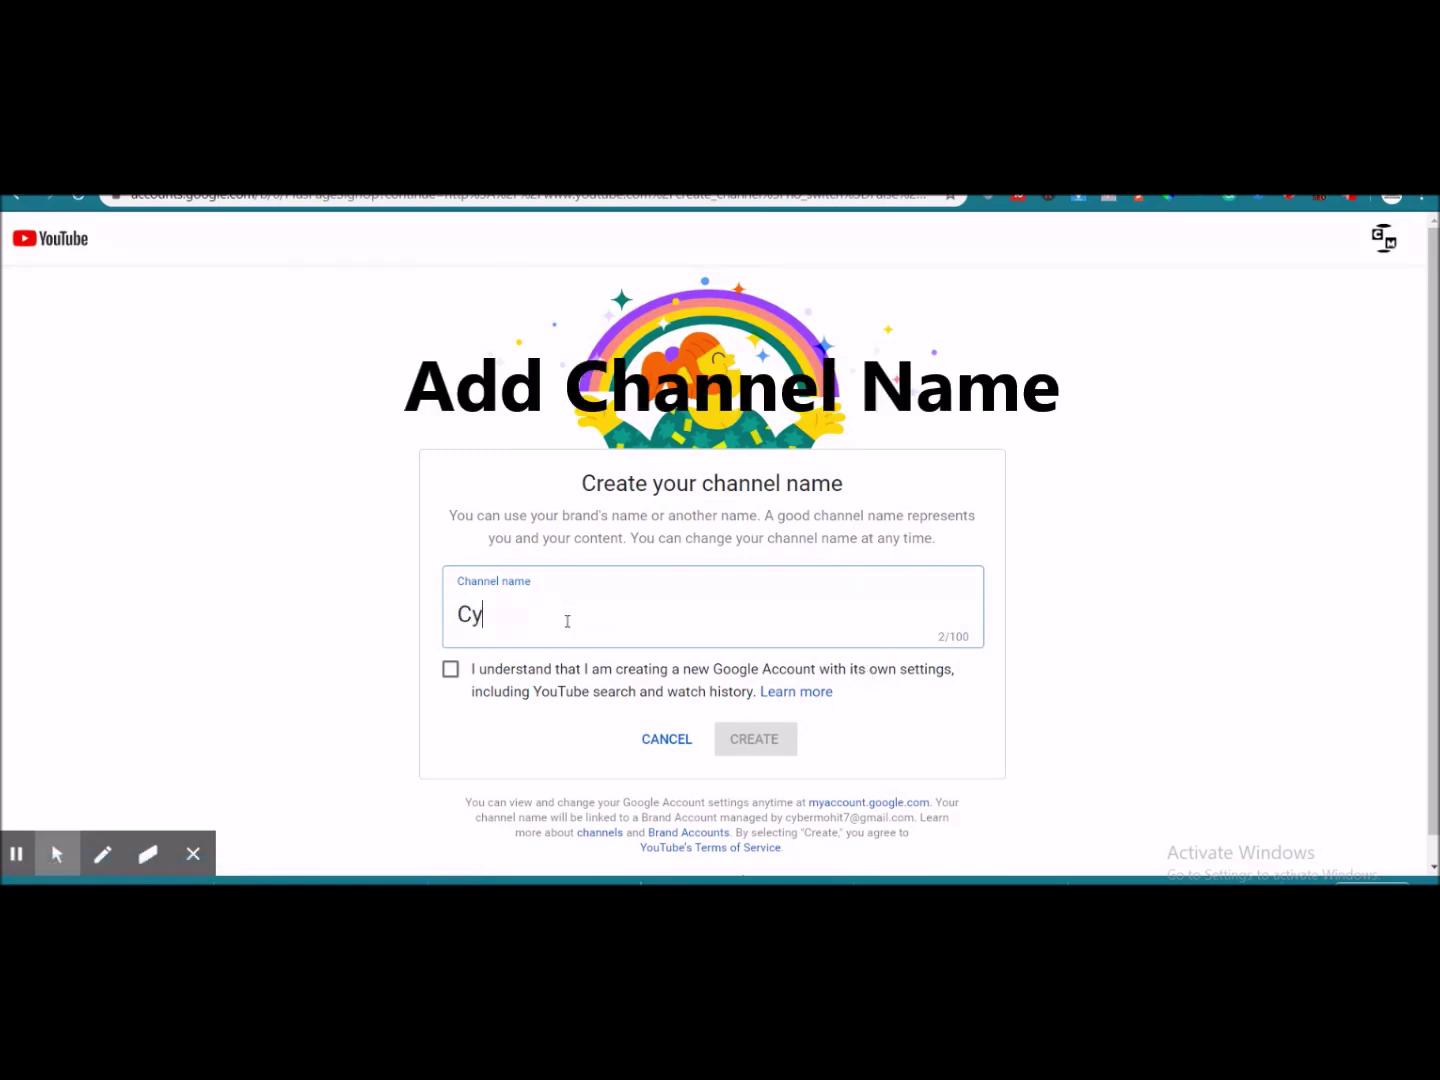
{"action": "type", "text": "ber Mohit"}
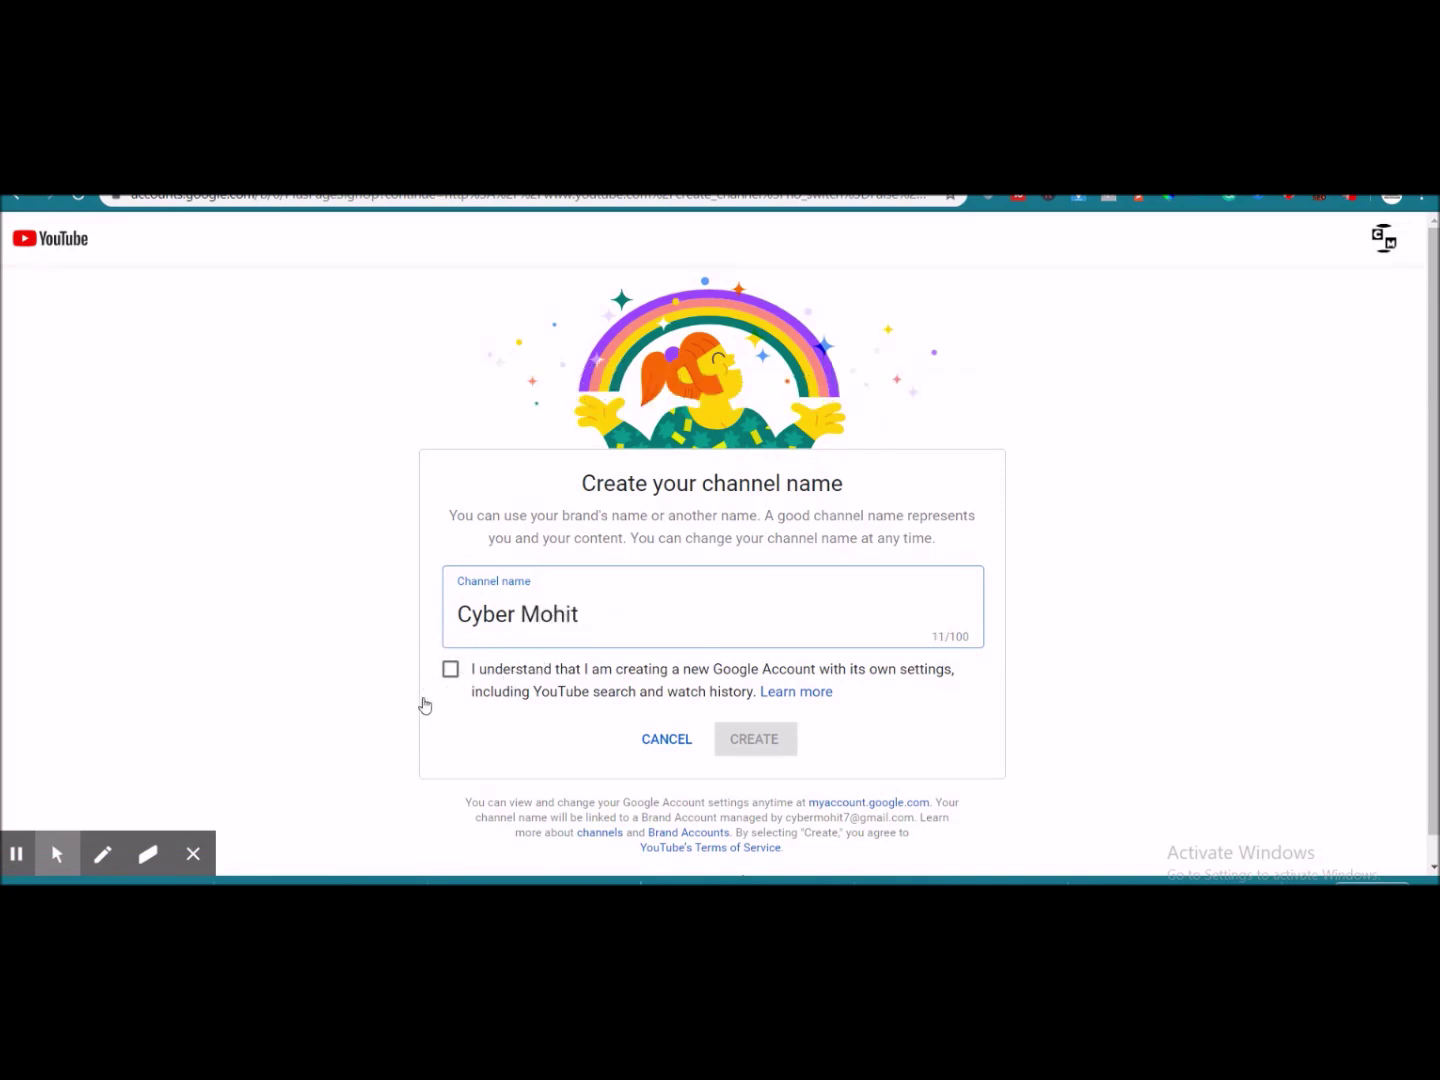
{"action": "left_click", "coordinate": [451, 670]}
{"action": "left_click", "coordinate": [787, 743]}
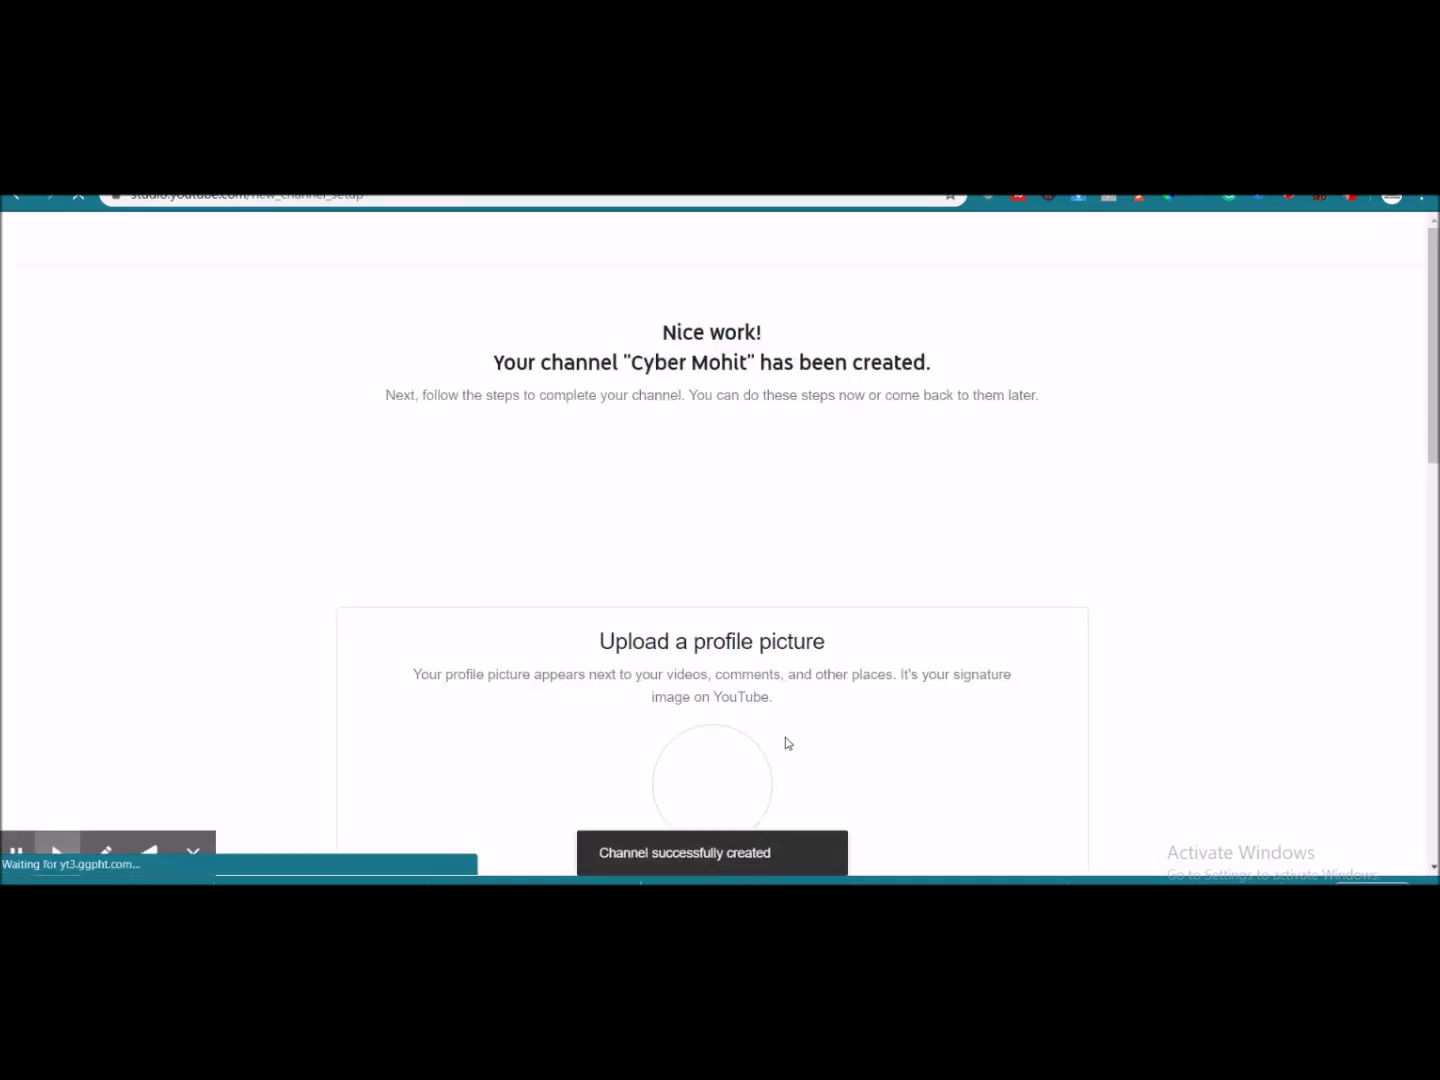
- Examine the profile picture upload option and browse the images in the Downloads folder without choosing one
{"action": "scroll", "coordinate": [785, 737], "scroll_direction": "down", "scroll_amount": 2}
{"action": "scroll", "coordinate": [786, 740], "scroll_direction": "down", "scroll_amount": 3}
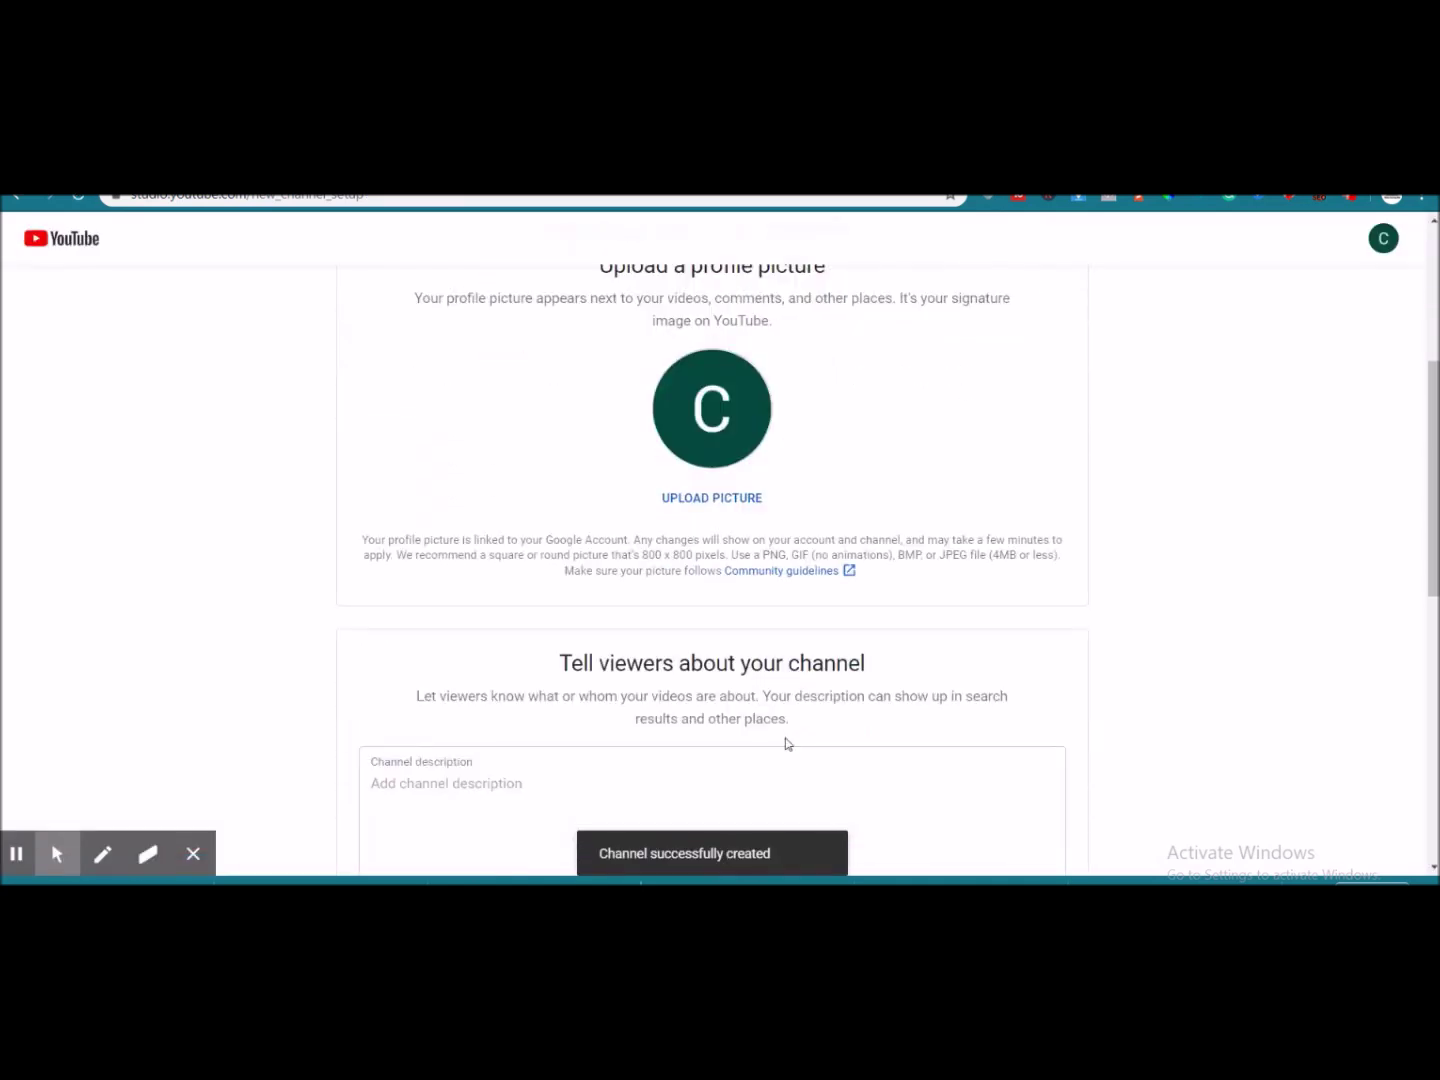
{"action": "scroll", "coordinate": [785, 738], "scroll_direction": "up", "scroll_amount": 1}
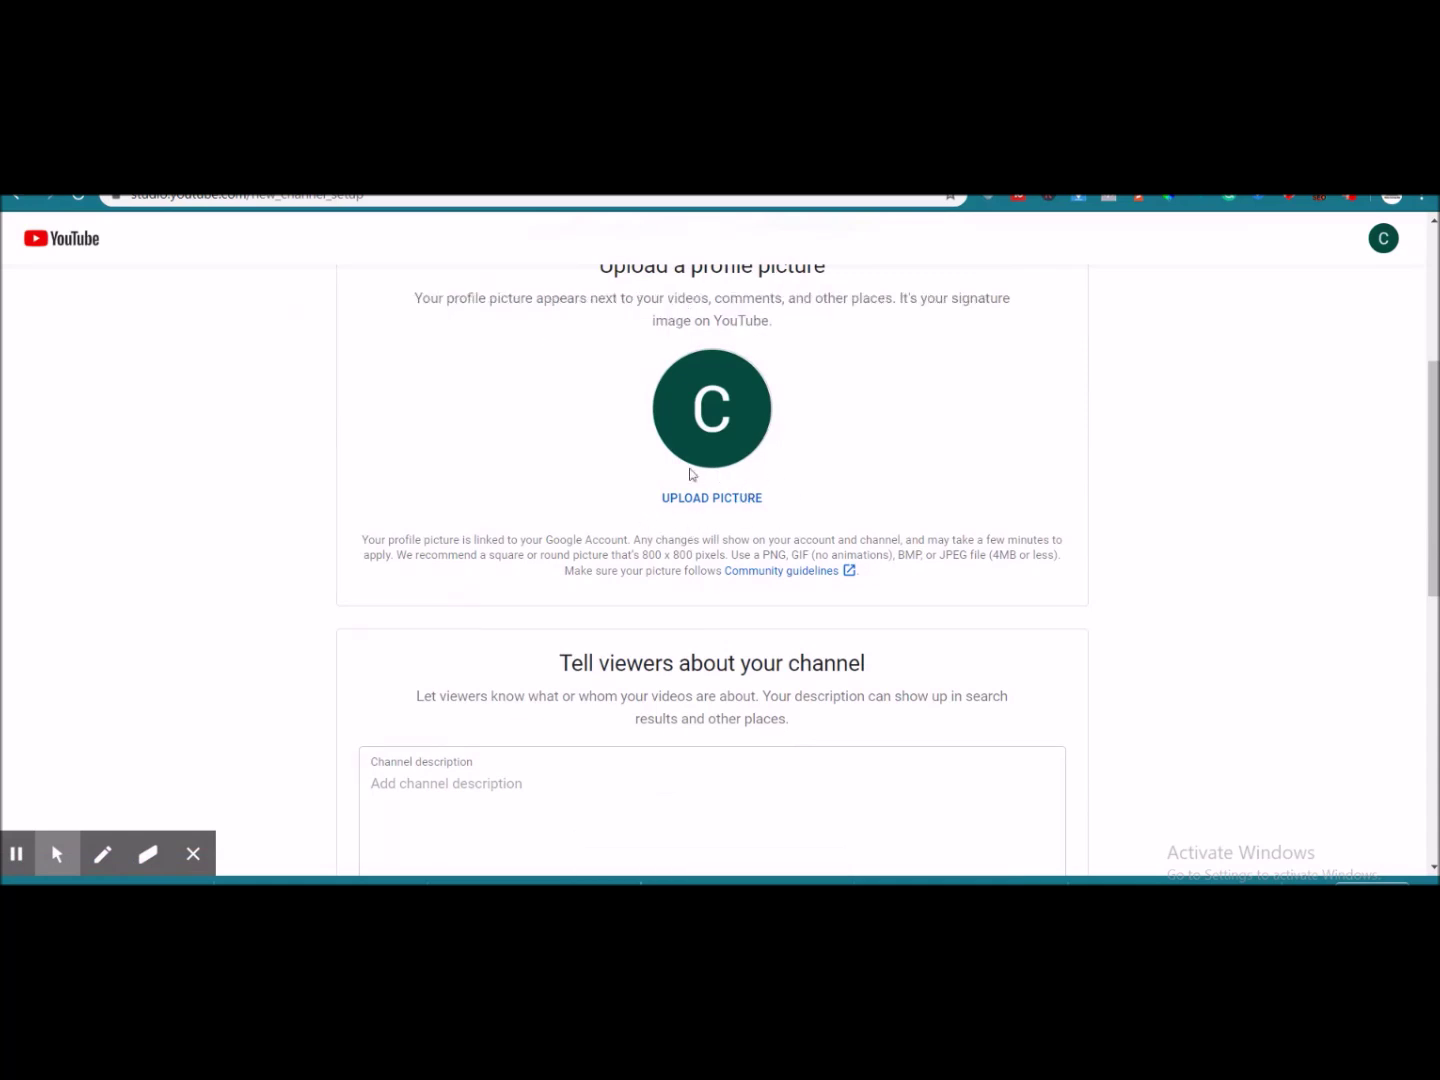
{"action": "left_click", "coordinate": [102, 854]}
{"action": "mouse_move", "coordinate": [589, 527]}
{"action": "left_mouse_down"}
{"action": "mouse_move", "coordinate": [820, 455]}
{"action": "mouse_move", "coordinate": [698, 503]}
{"action": "left_mouse_up"}
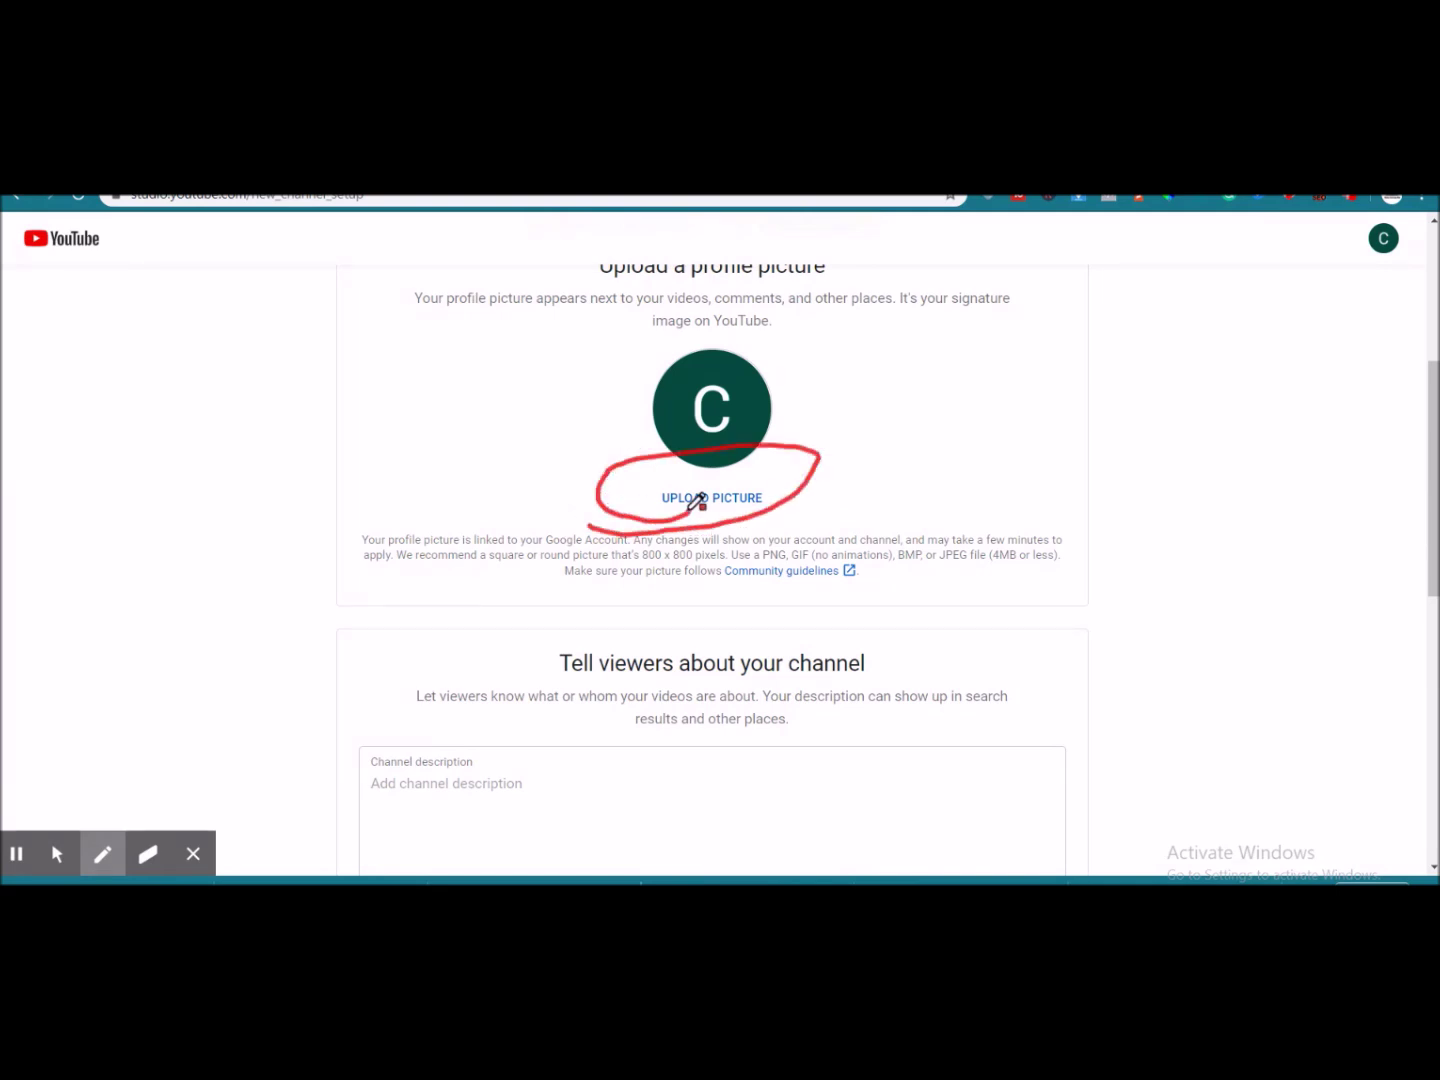
{"action": "left_click", "coordinate": [58, 854]}
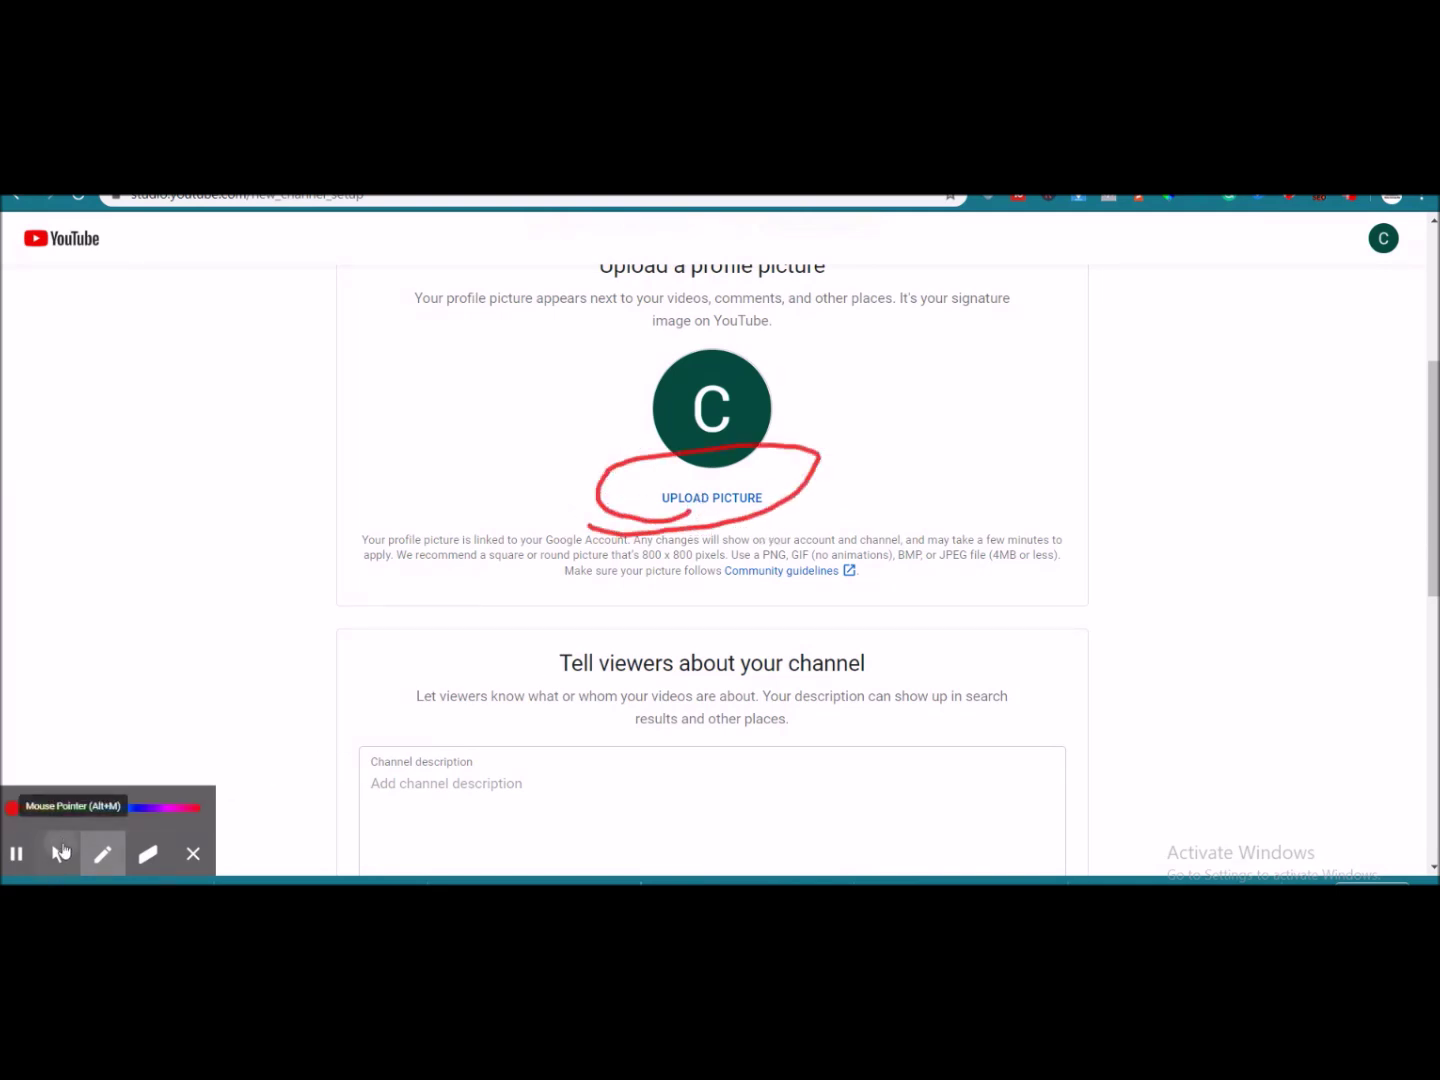
{"action": "left_click", "coordinate": [705, 501]}
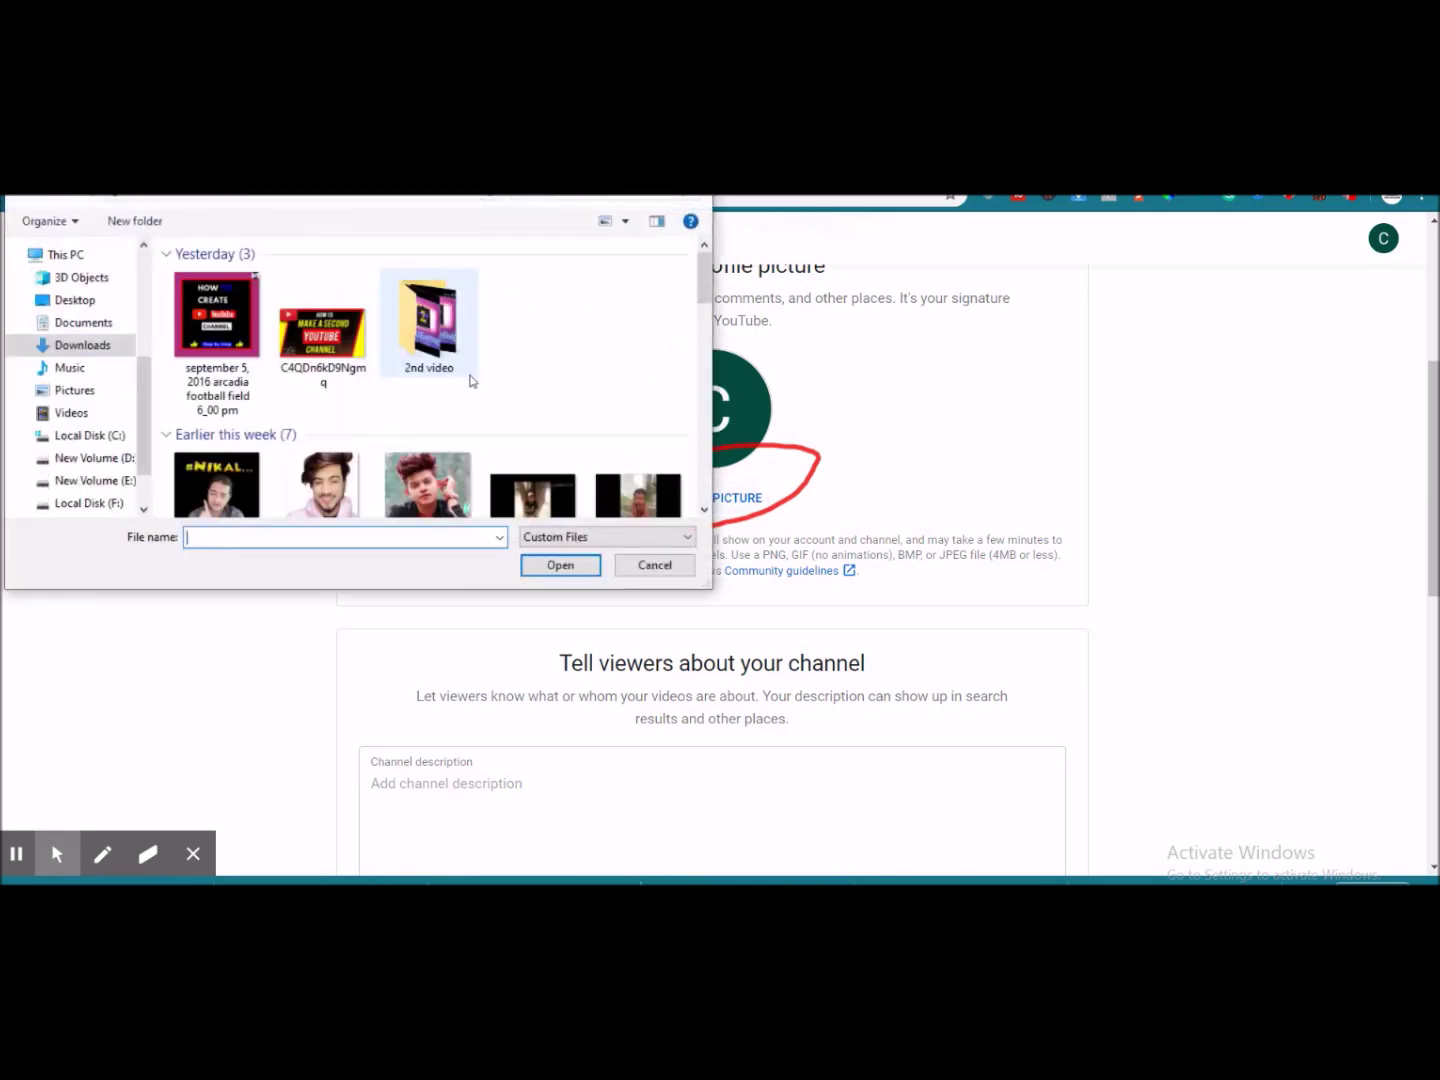
{"action": "scroll", "coordinate": [474, 380], "scroll_direction": "down", "scroll_amount": 6}
{"action": "scroll", "coordinate": [484, 391], "scroll_direction": "up", "scroll_amount": 1}
{"action": "scroll", "coordinate": [487, 391], "scroll_direction": "down", "scroll_amount": 1}
{"action": "scroll", "coordinate": [488, 391], "scroll_direction": "up", "scroll_amount": 1}
{"action": "scroll", "coordinate": [483, 392], "scroll_direction": "up", "scroll_amount": 4}
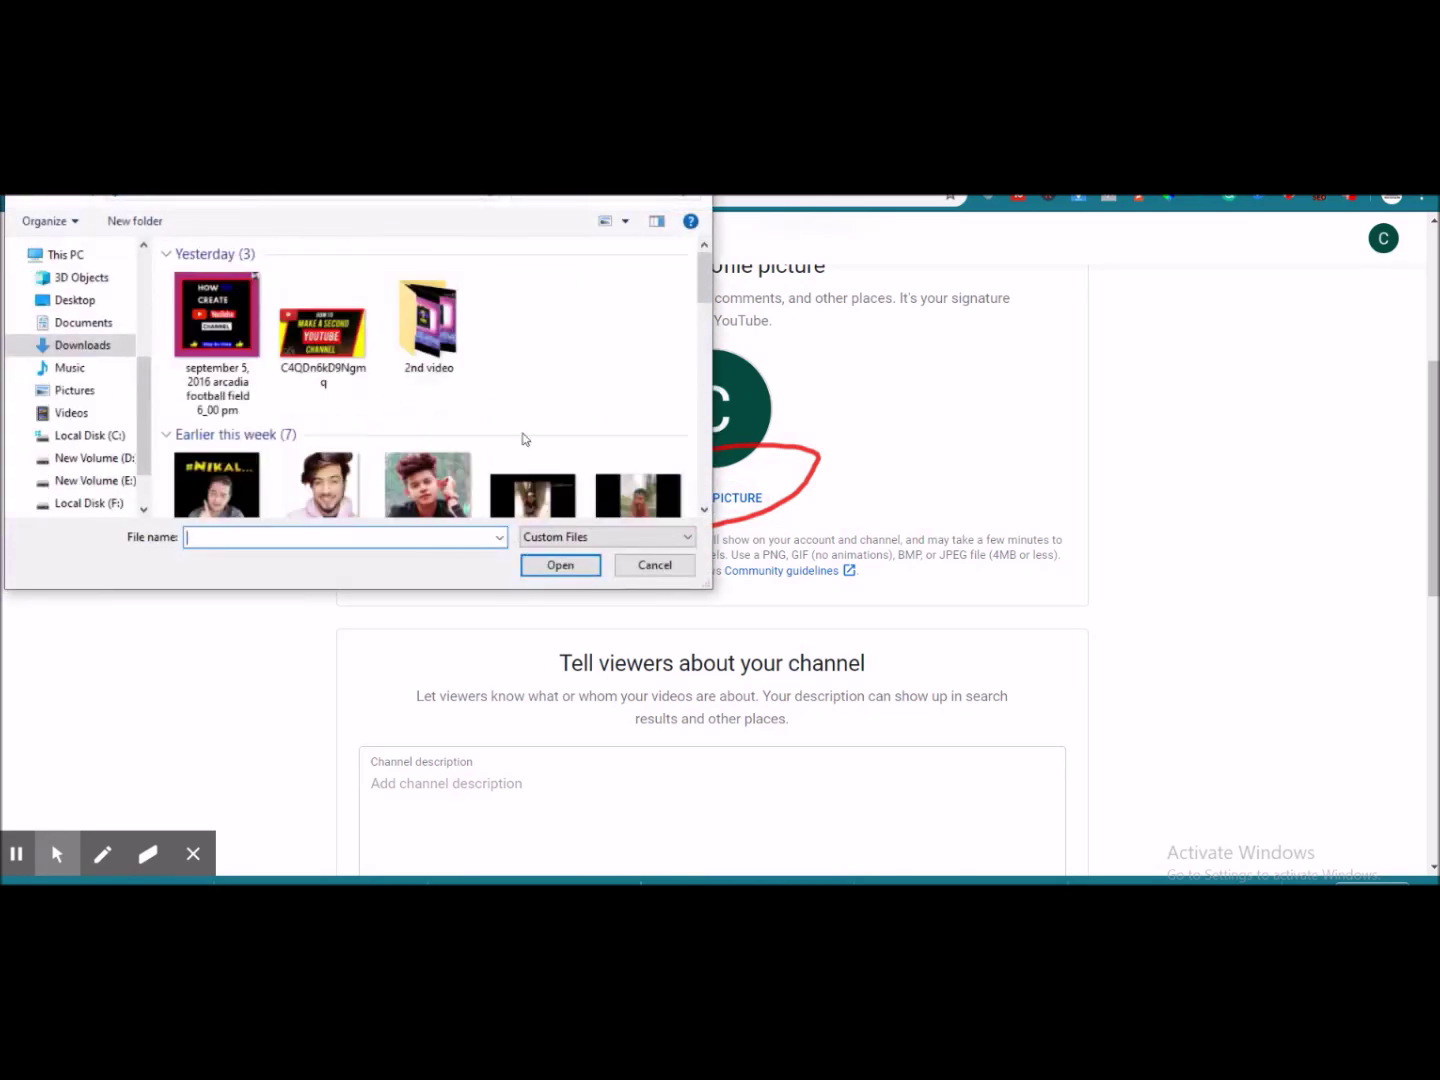
{"action": "left_click", "coordinate": [652, 566]}
- Postpone the remaining channel setup, leaving the channel description, custom link and social links blank
{"action": "scroll", "coordinate": [820, 526], "scroll_direction": "down", "scroll_amount": 5}
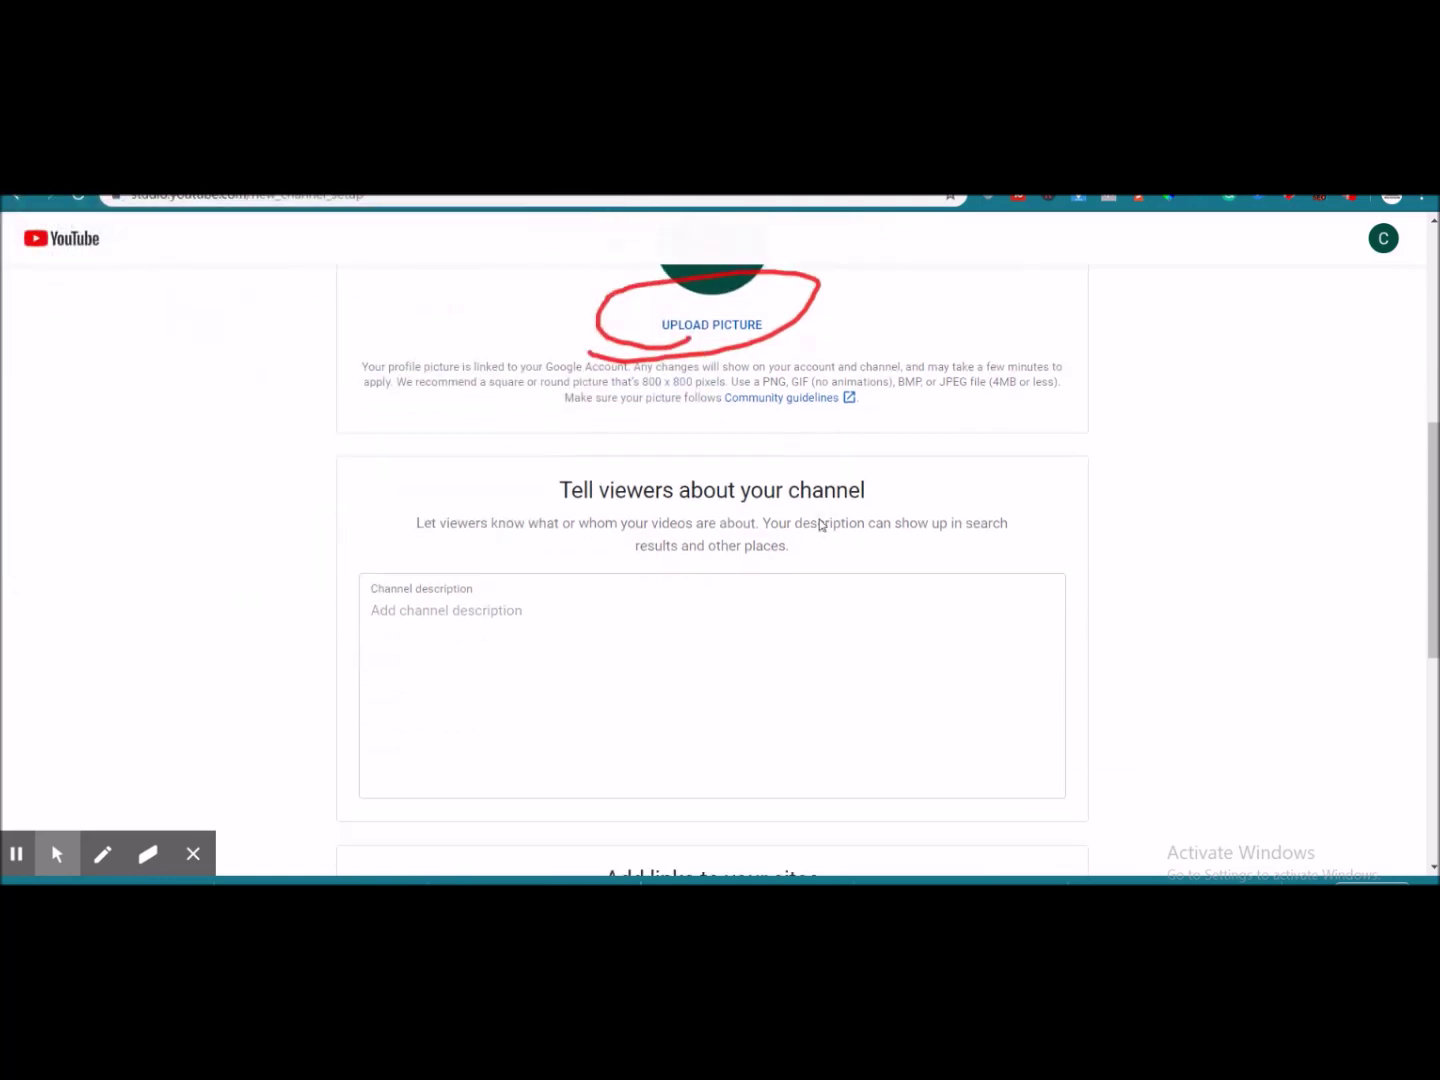
{"action": "left_click", "coordinate": [606, 364]}
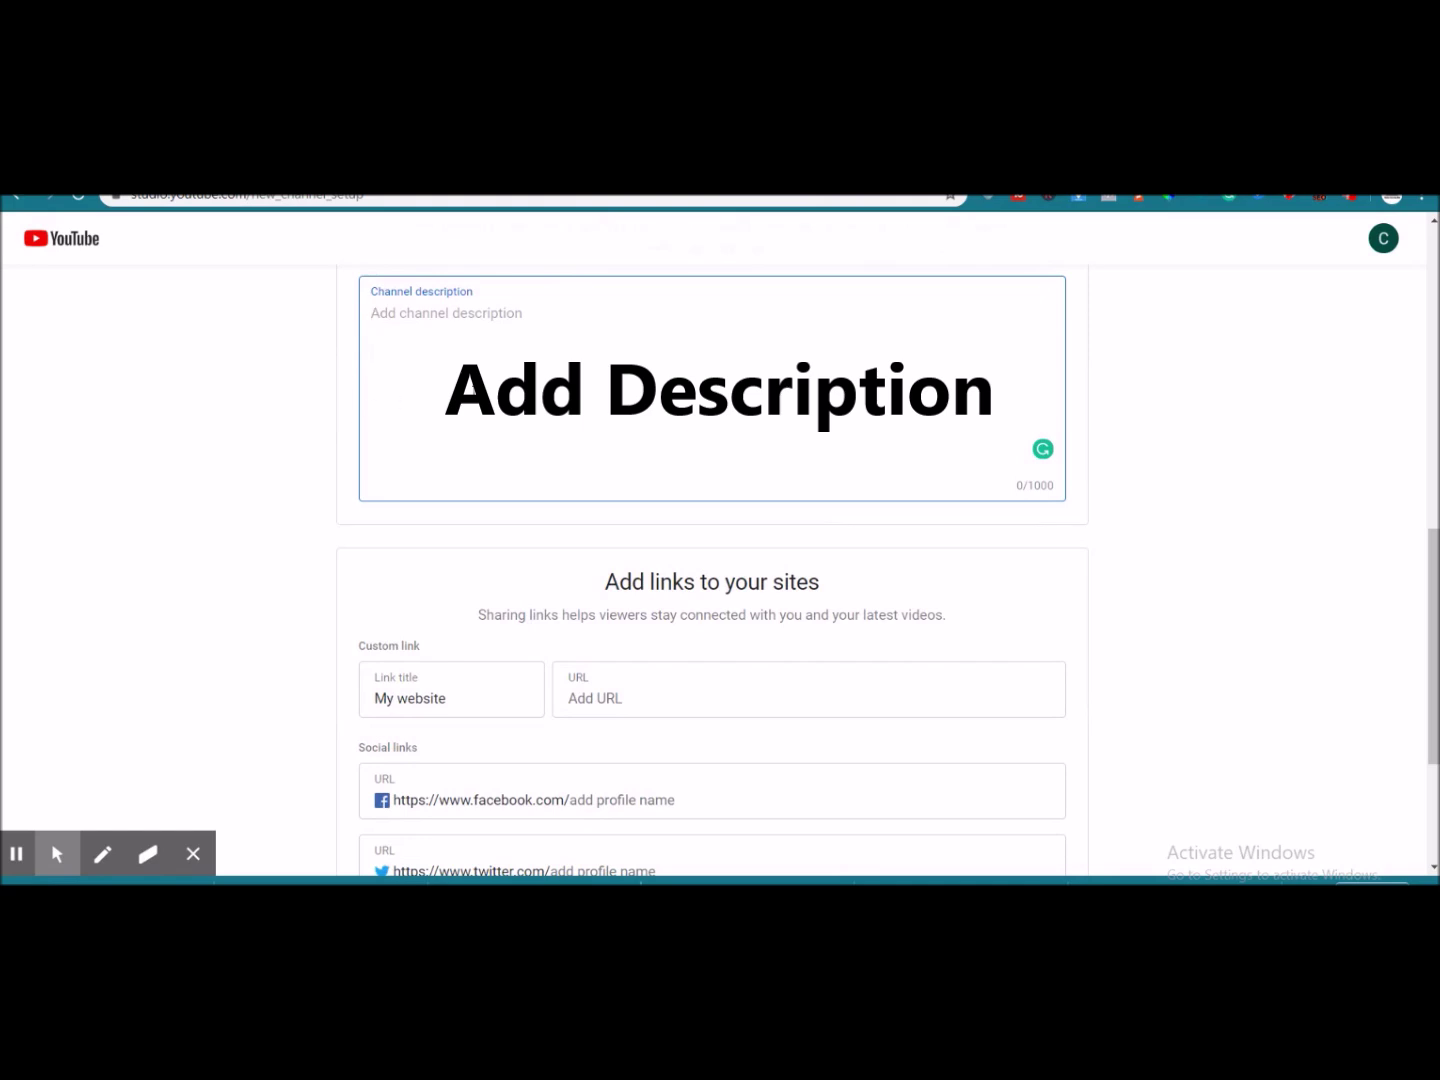
{"action": "scroll", "coordinate": [644, 570], "scroll_direction": "down", "scroll_amount": 2}
{"action": "left_click", "coordinate": [616, 505]}
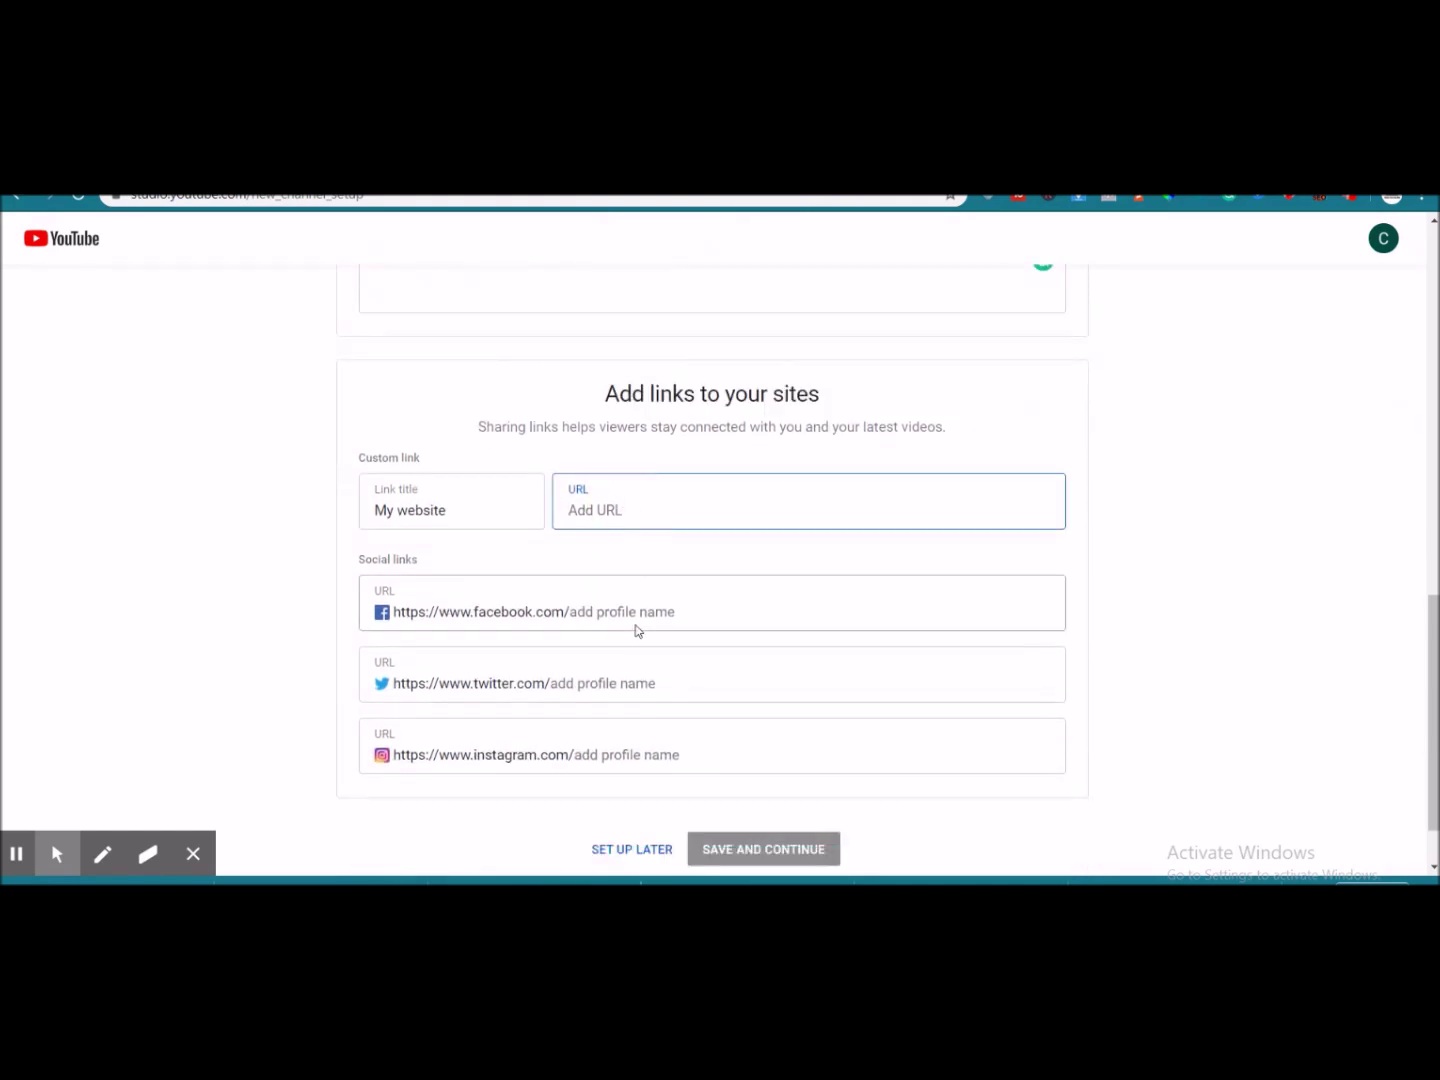
{"action": "left_click", "coordinate": [654, 750]}
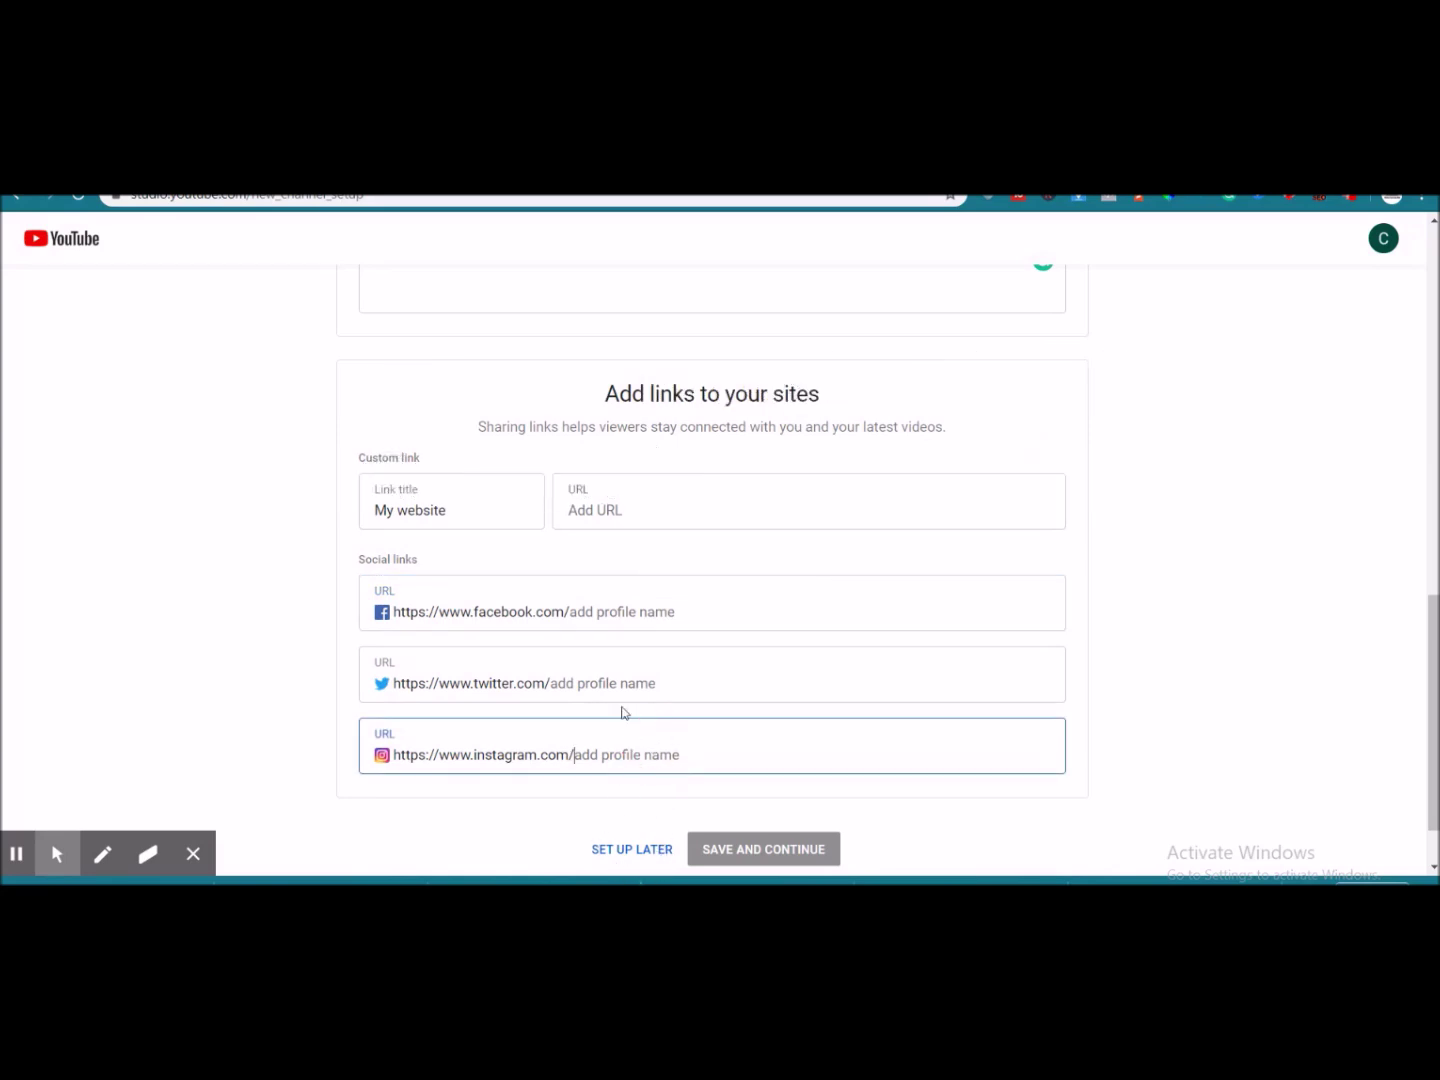
{"action": "scroll", "coordinate": [611, 505], "scroll_direction": "up", "scroll_amount": 3}
{"action": "left_click", "coordinate": [494, 435]}
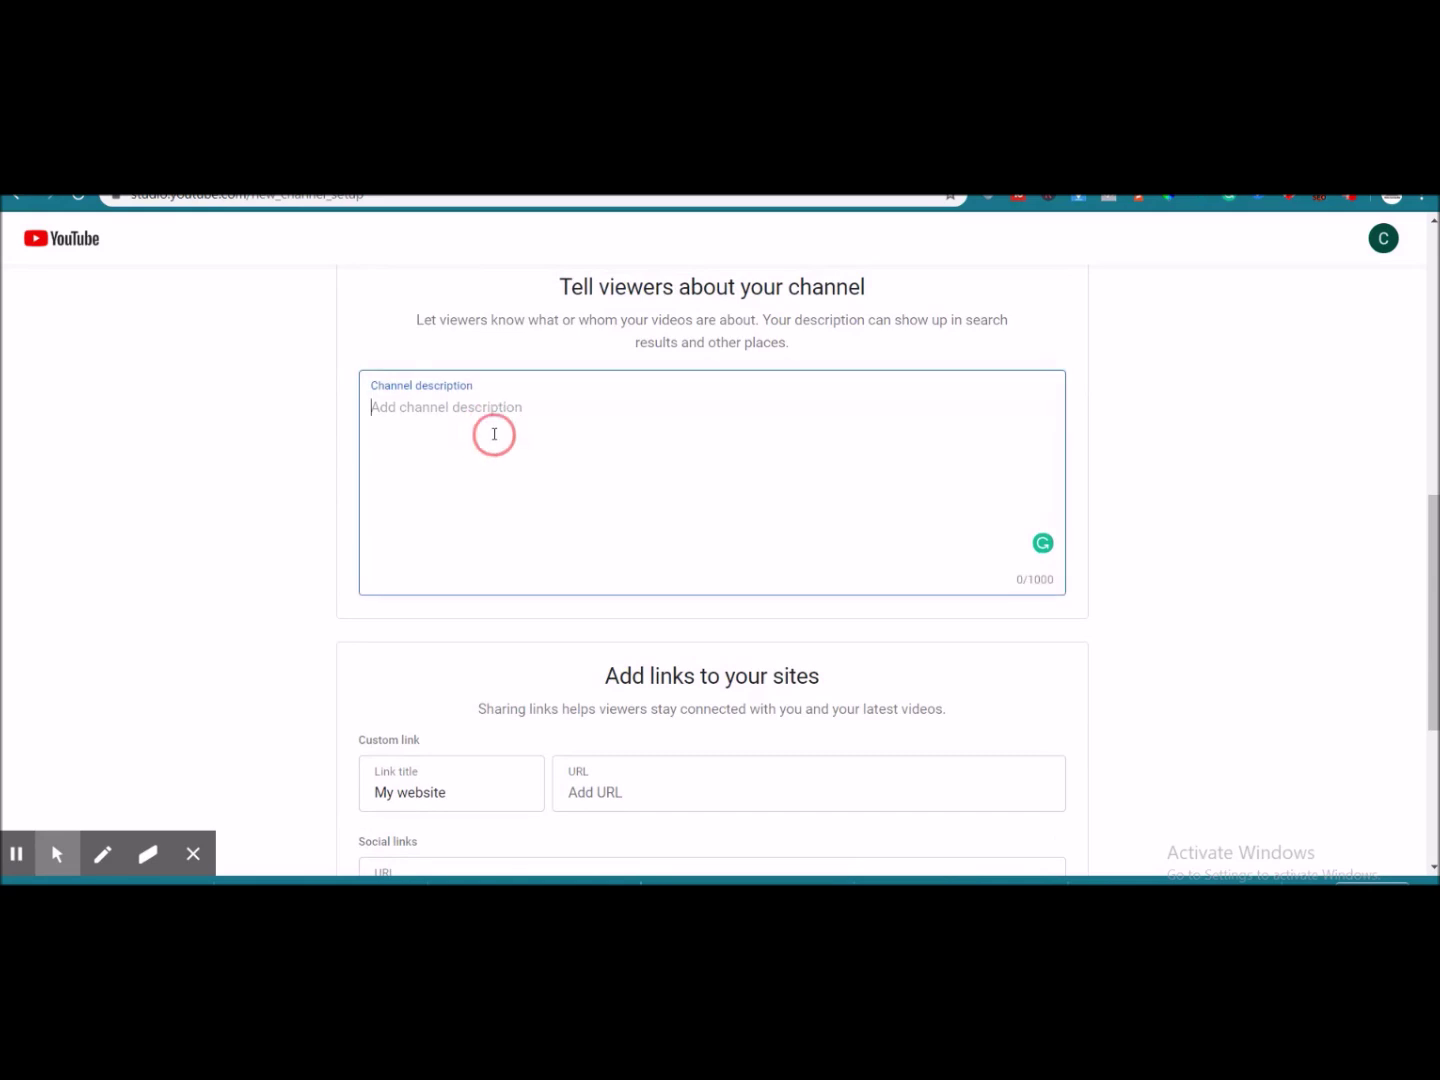
{"action": "scroll", "coordinate": [689, 594], "scroll_direction": "down", "scroll_amount": 4}
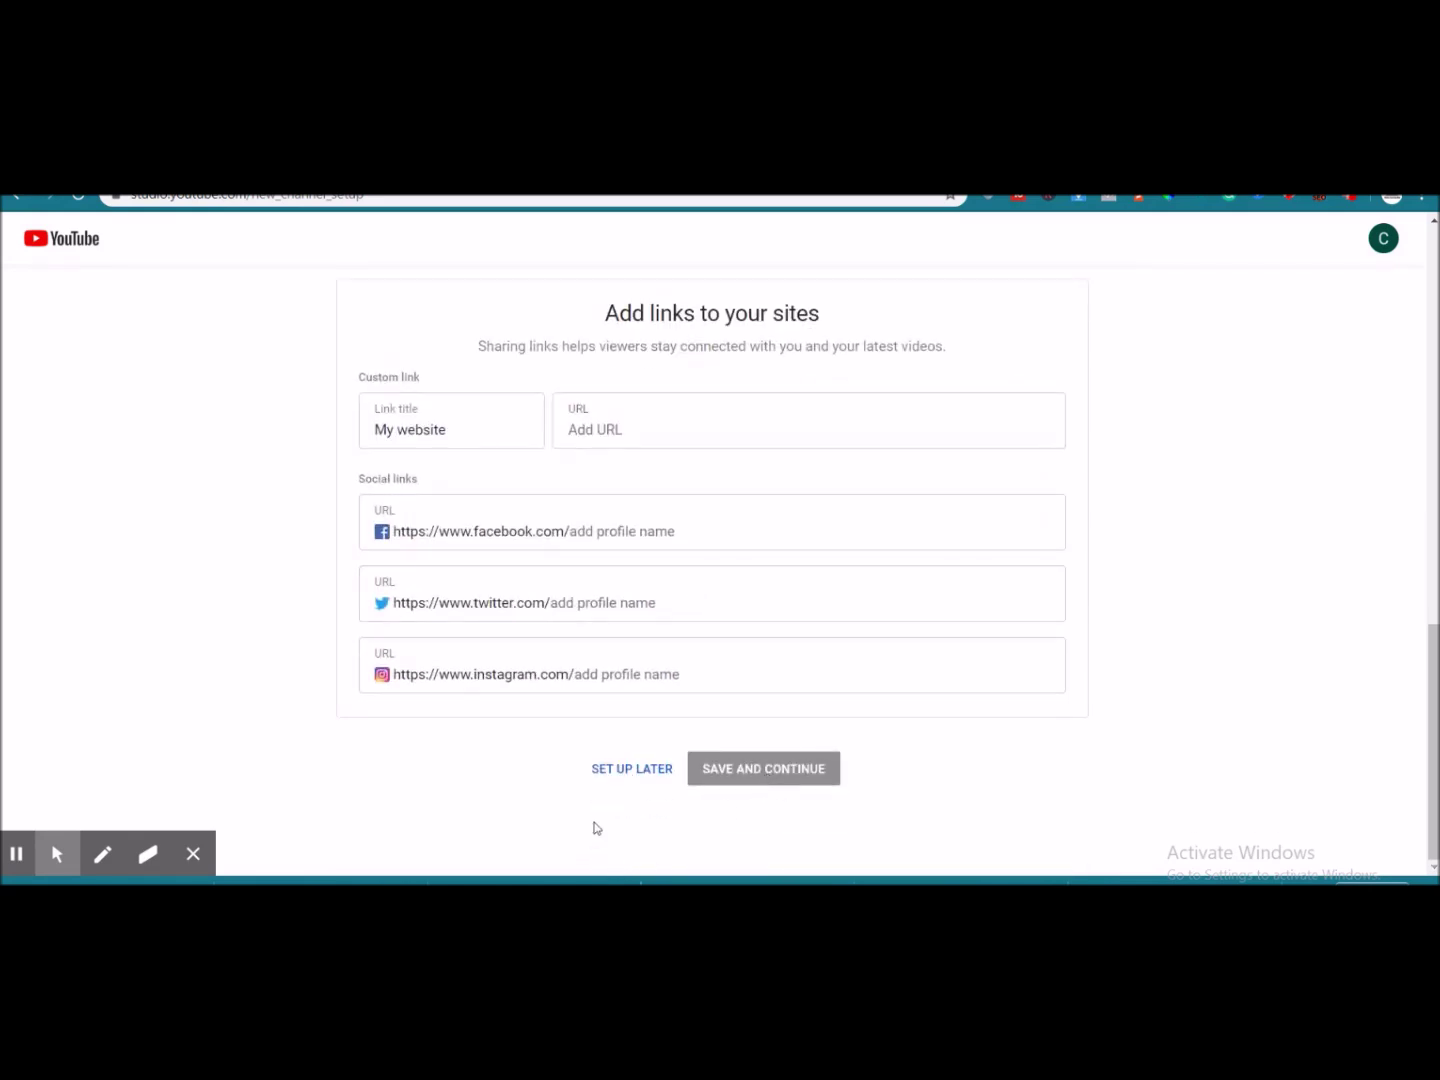
{"action": "left_click", "coordinate": [626, 772]}
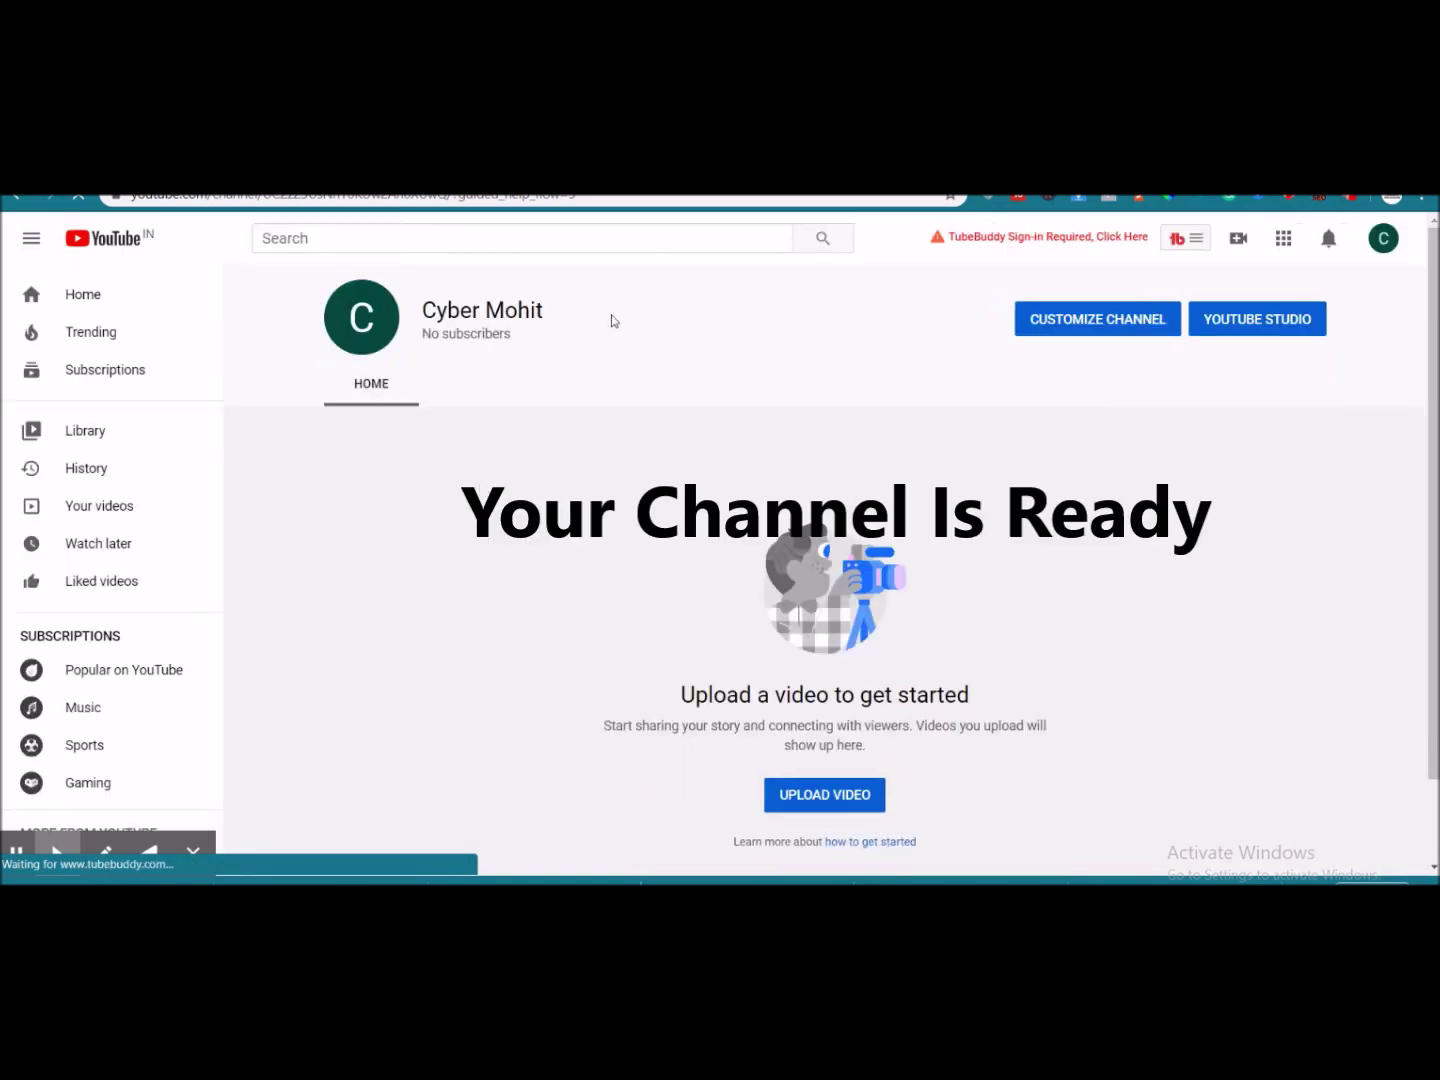
- Create a channel that uses the Google account's own name and picture
{"action": "left_click", "coordinate": [1200, 421]}
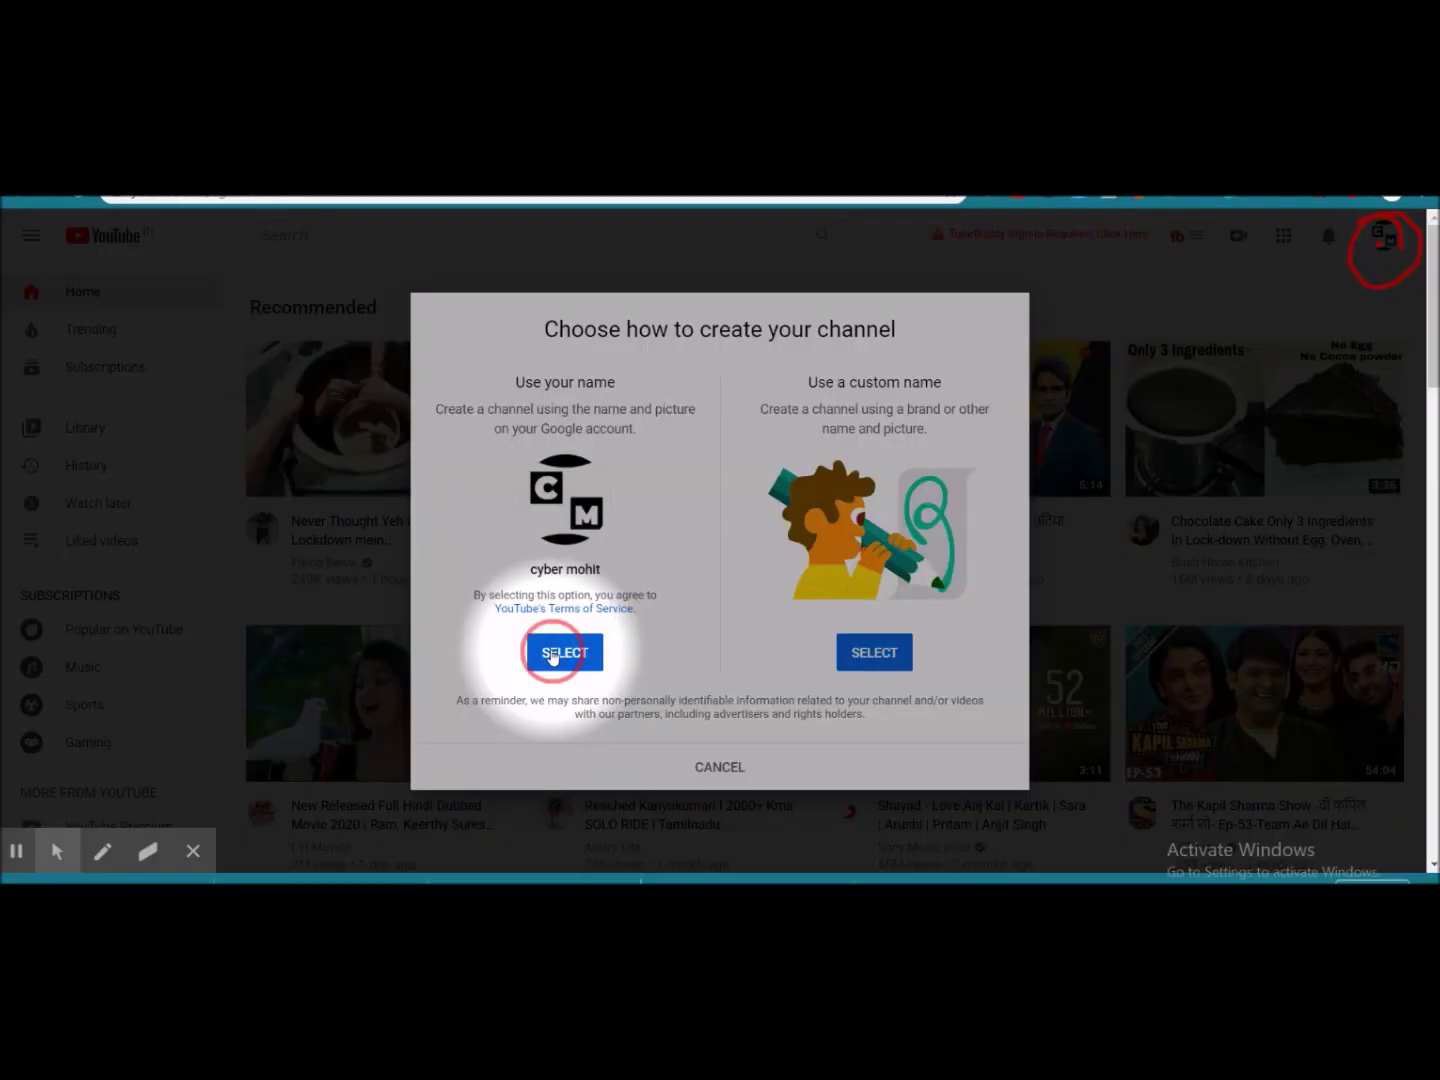
{"action": "left_click", "coordinate": [553, 655]}
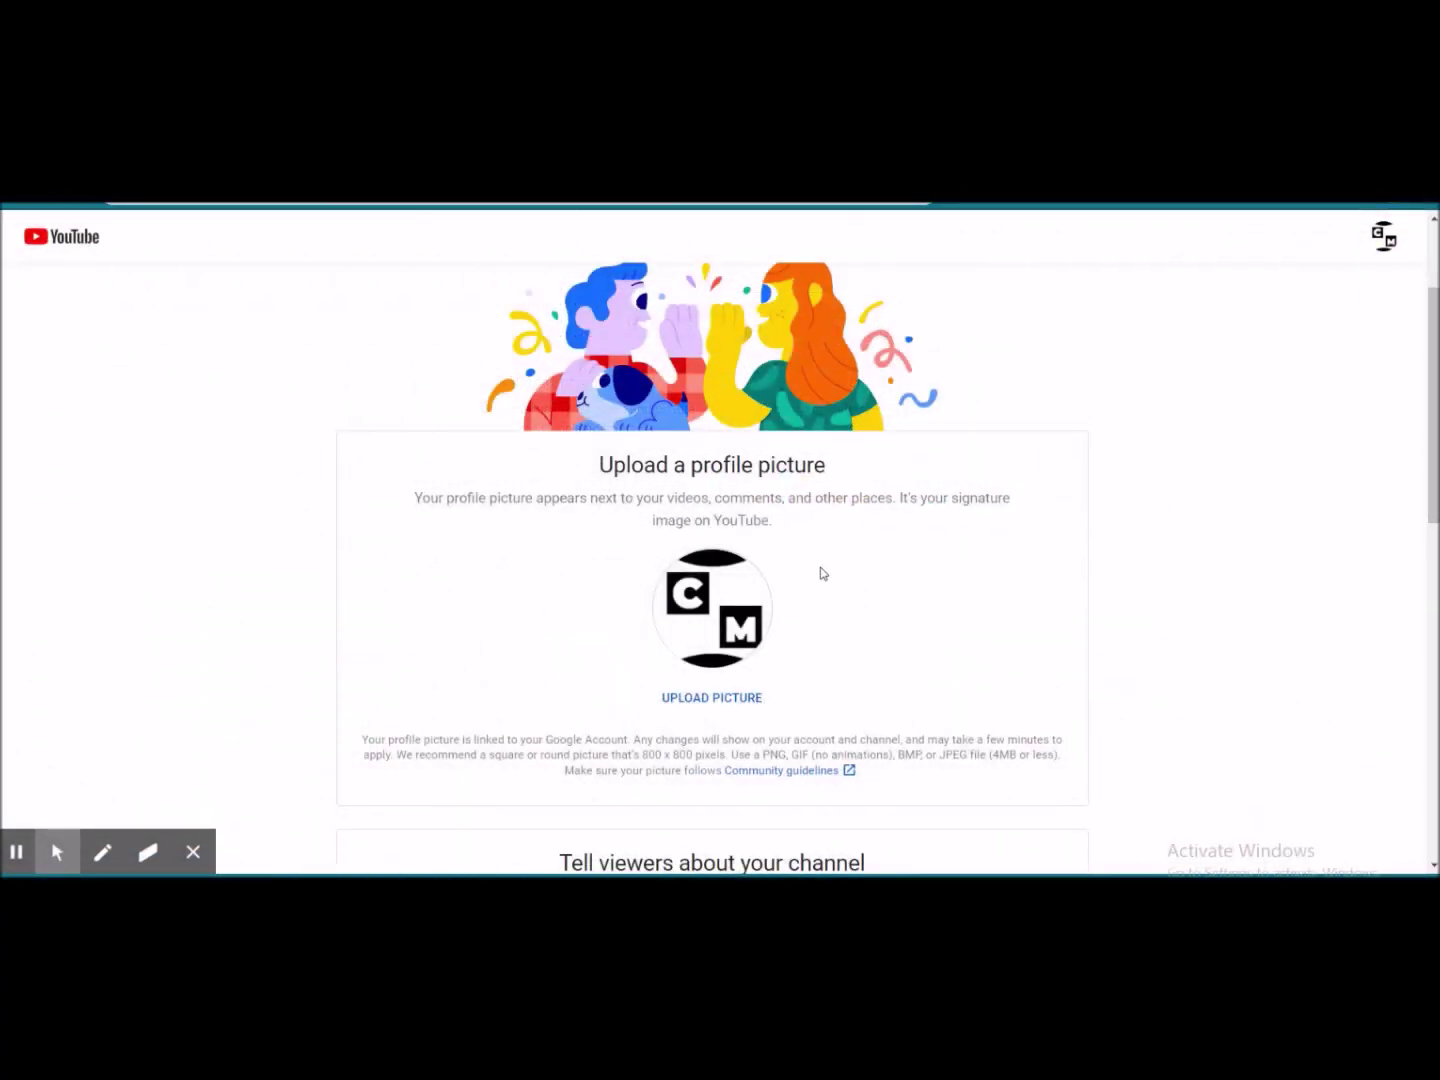
- Look through the Downloads folder for a replacement profile picture and leave the file chooser without selecting one
{"action": "left_click", "coordinate": [713, 698]}
{"action": "scroll", "coordinate": [434, 381], "scroll_direction": "down", "scroll_amount": 8}
{"action": "scroll", "coordinate": [436, 383], "scroll_direction": "up", "scroll_amount": 8}
{"action": "scroll", "coordinate": [437, 391], "scroll_direction": "down", "scroll_amount": 2}
{"action": "scroll", "coordinate": [437, 397], "scroll_direction": "up", "scroll_amount": 2}
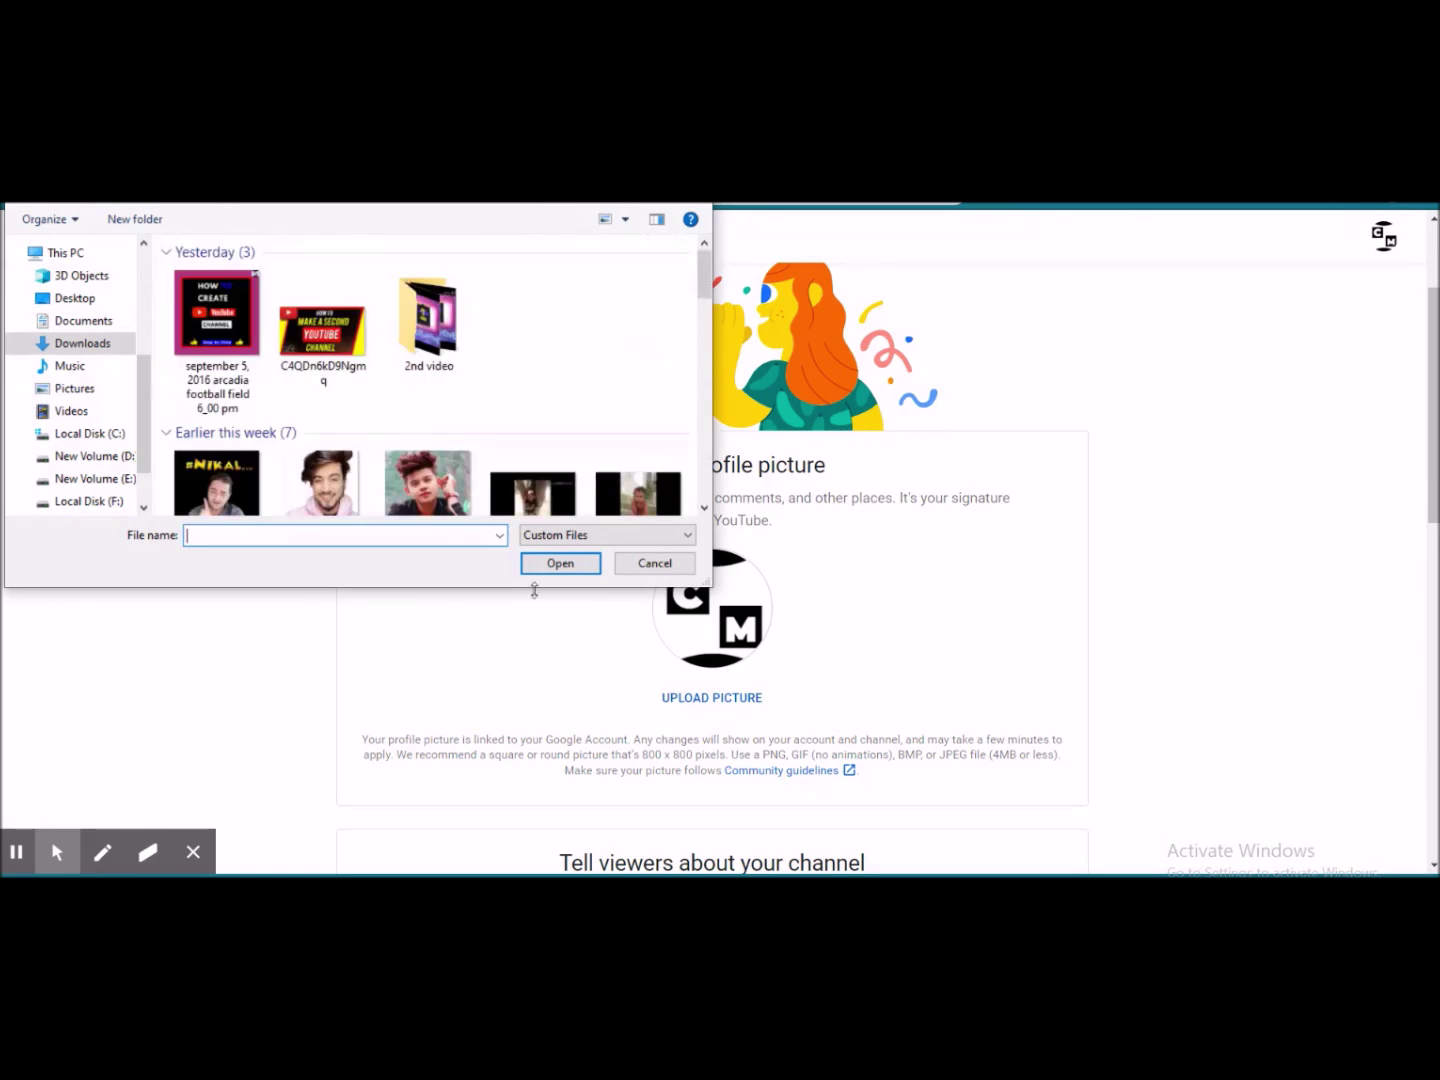
{"action": "left_click", "coordinate": [644, 565]}
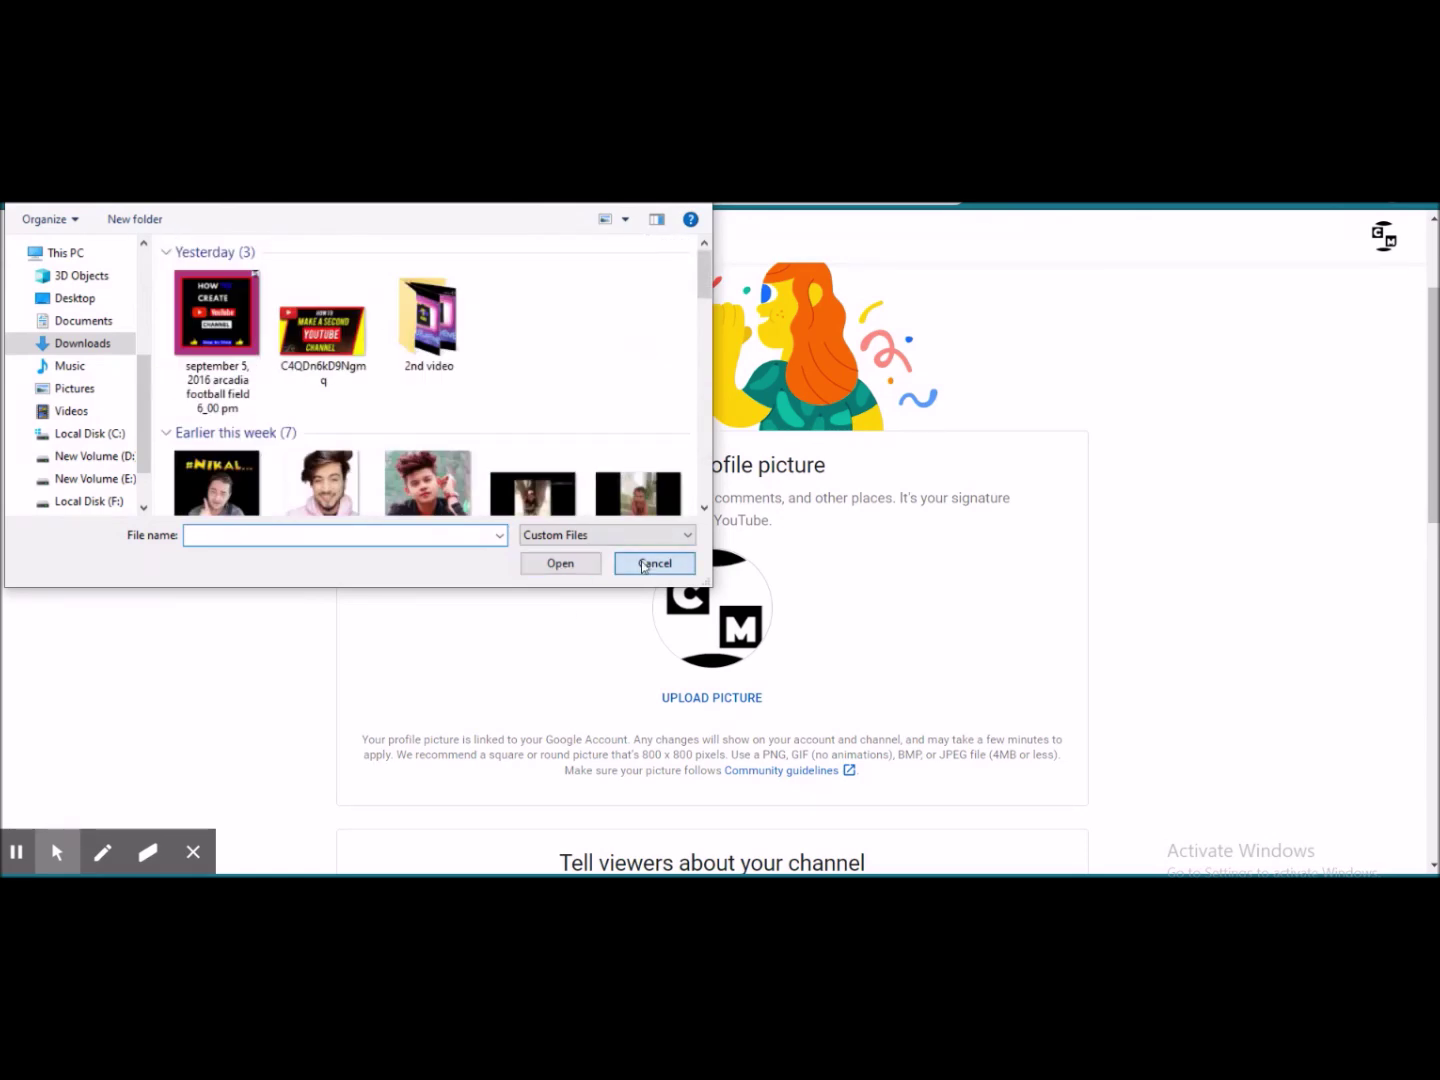
- Circle the channel description box in red with the annotation pen
{"action": "scroll", "coordinate": [731, 536], "scroll_direction": "down", "scroll_amount": 5}
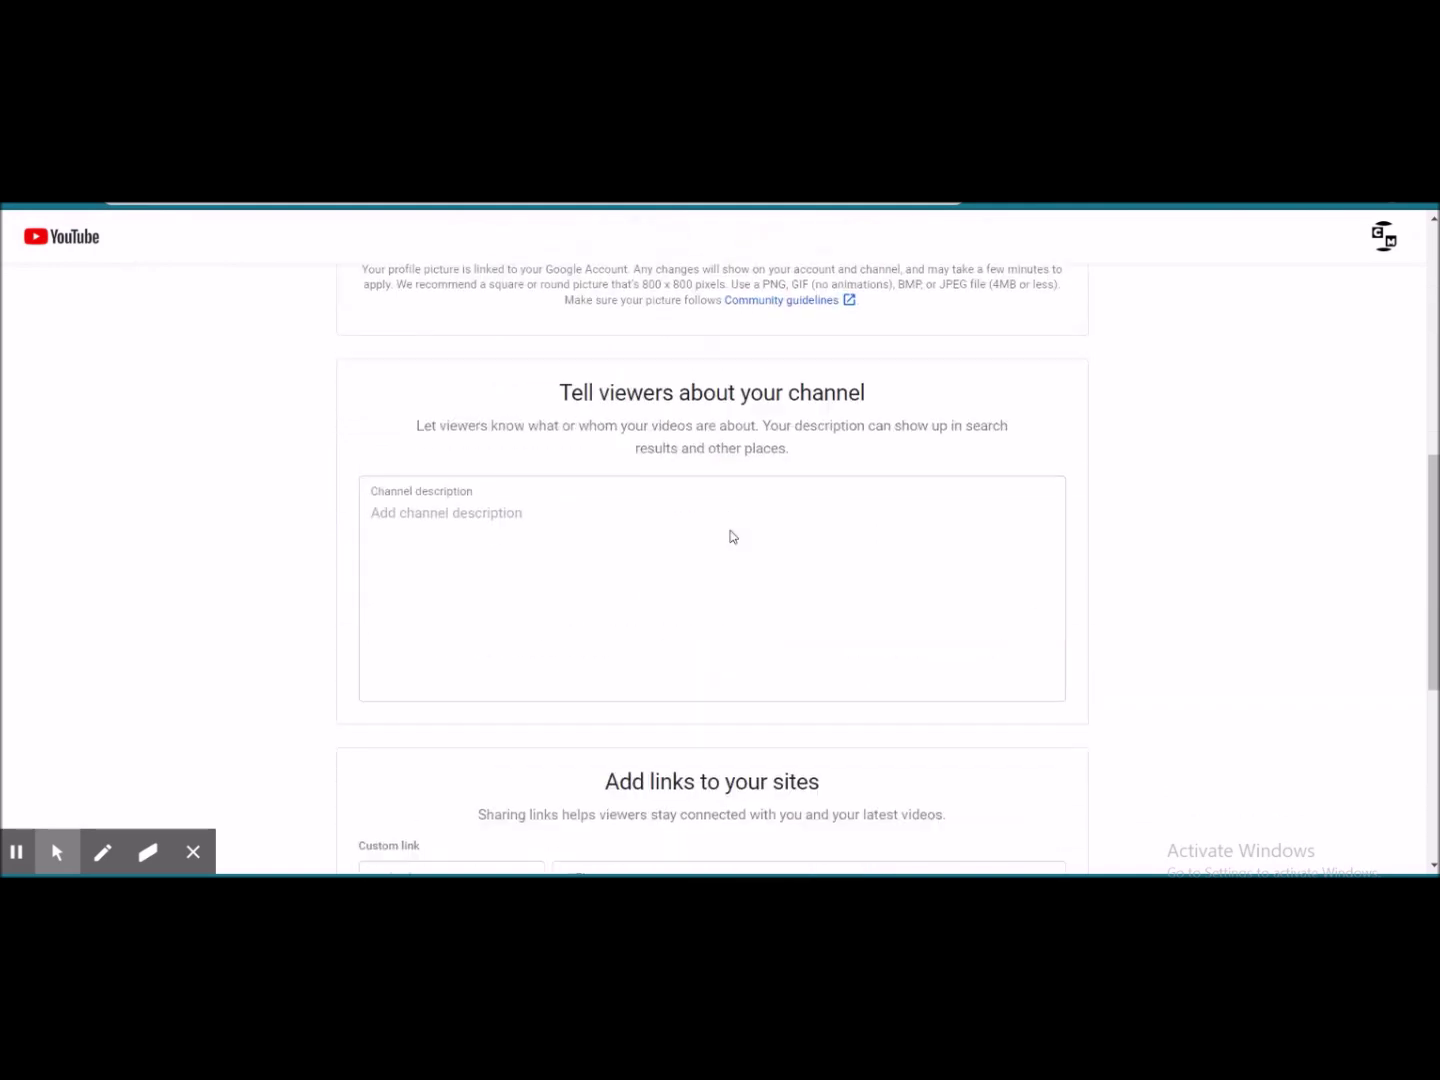
{"action": "left_click", "coordinate": [422, 521]}
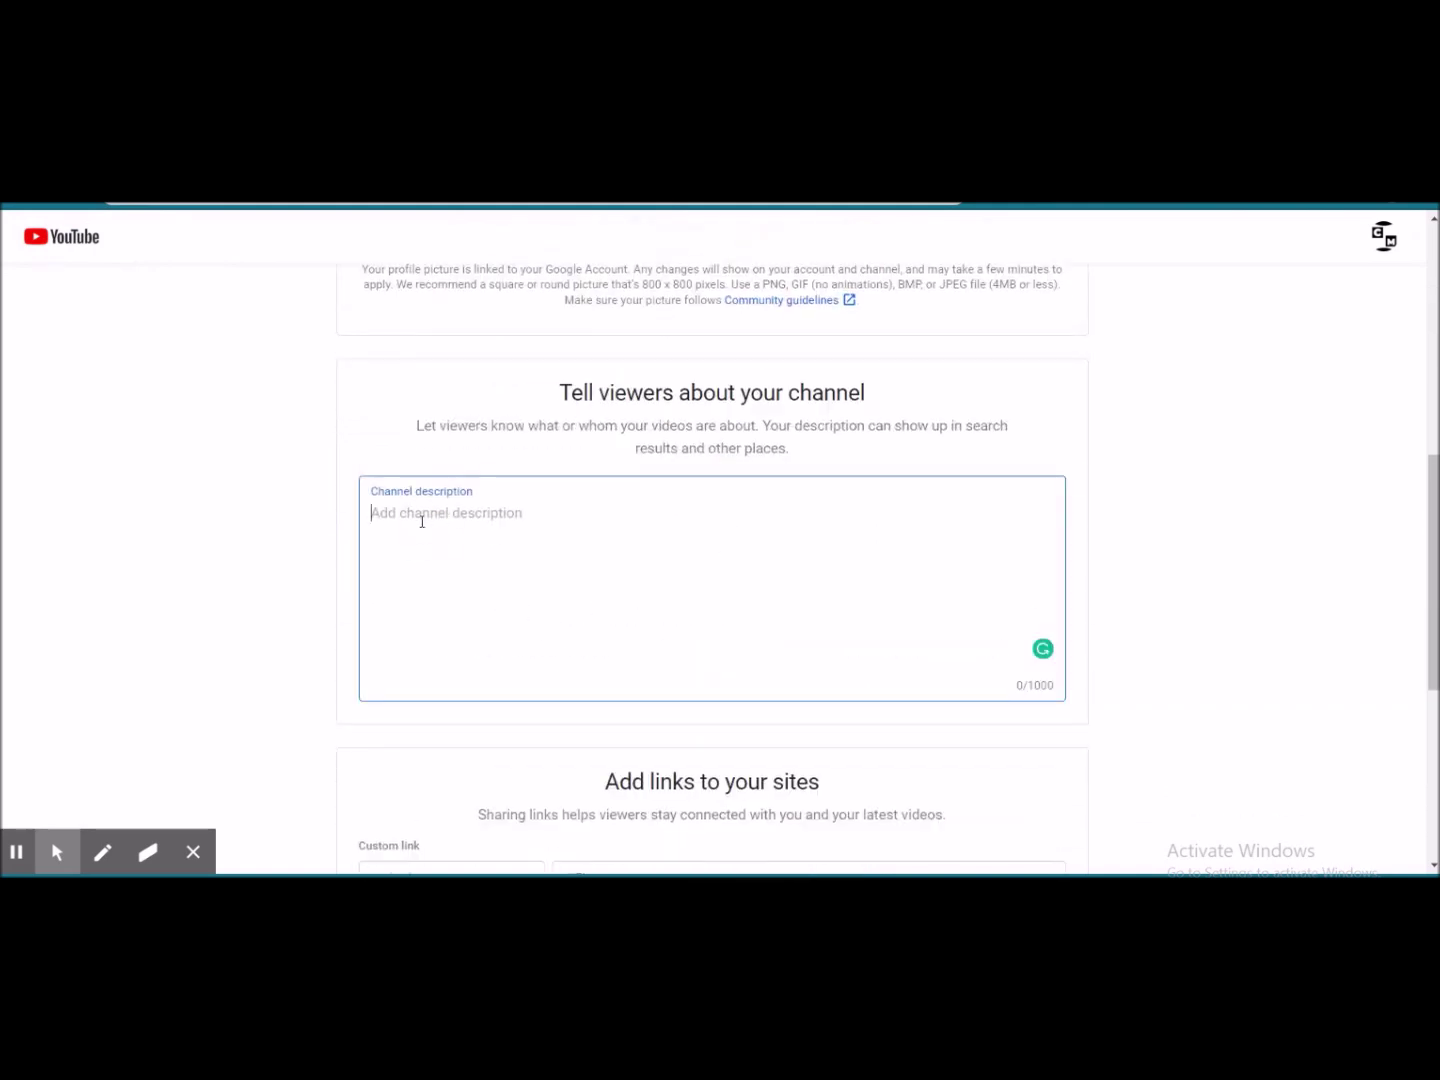
{"action": "left_click", "coordinate": [103, 851]}
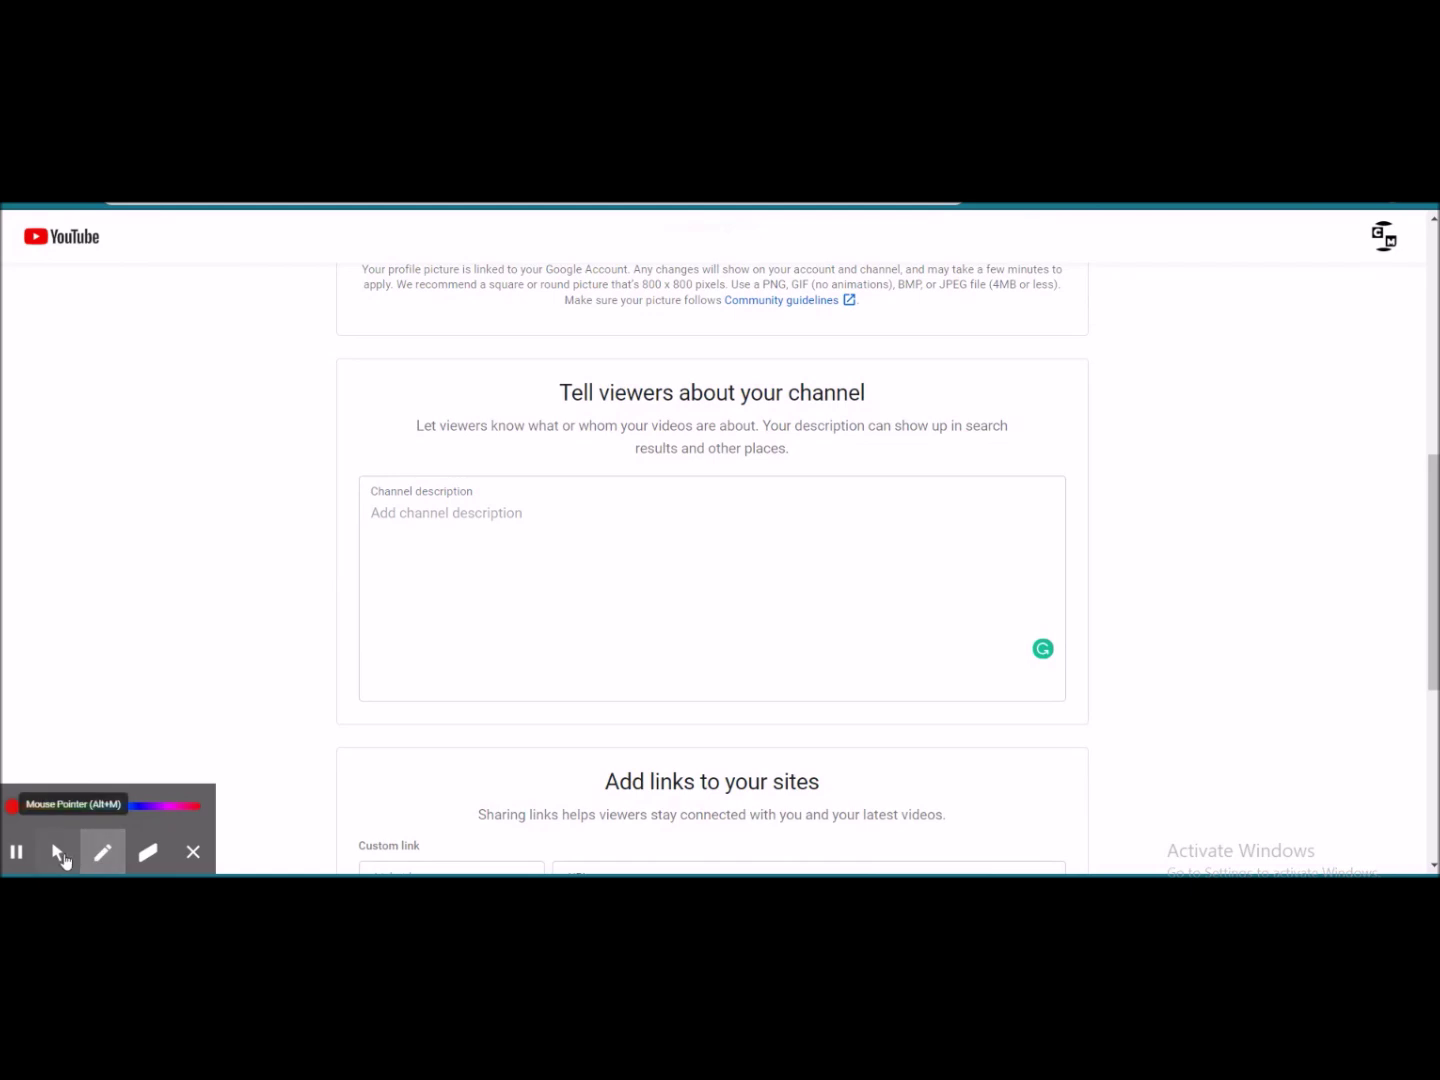
{"action": "mouse_move", "coordinate": [455, 471]}
{"action": "left_mouse_down"}
{"action": "mouse_move", "coordinate": [366, 439]}
{"action": "mouse_move", "coordinate": [595, 418]}
{"action": "mouse_move", "coordinate": [563, 505]}
{"action": "mouse_move", "coordinate": [365, 413]}
{"action": "left_mouse_up"}
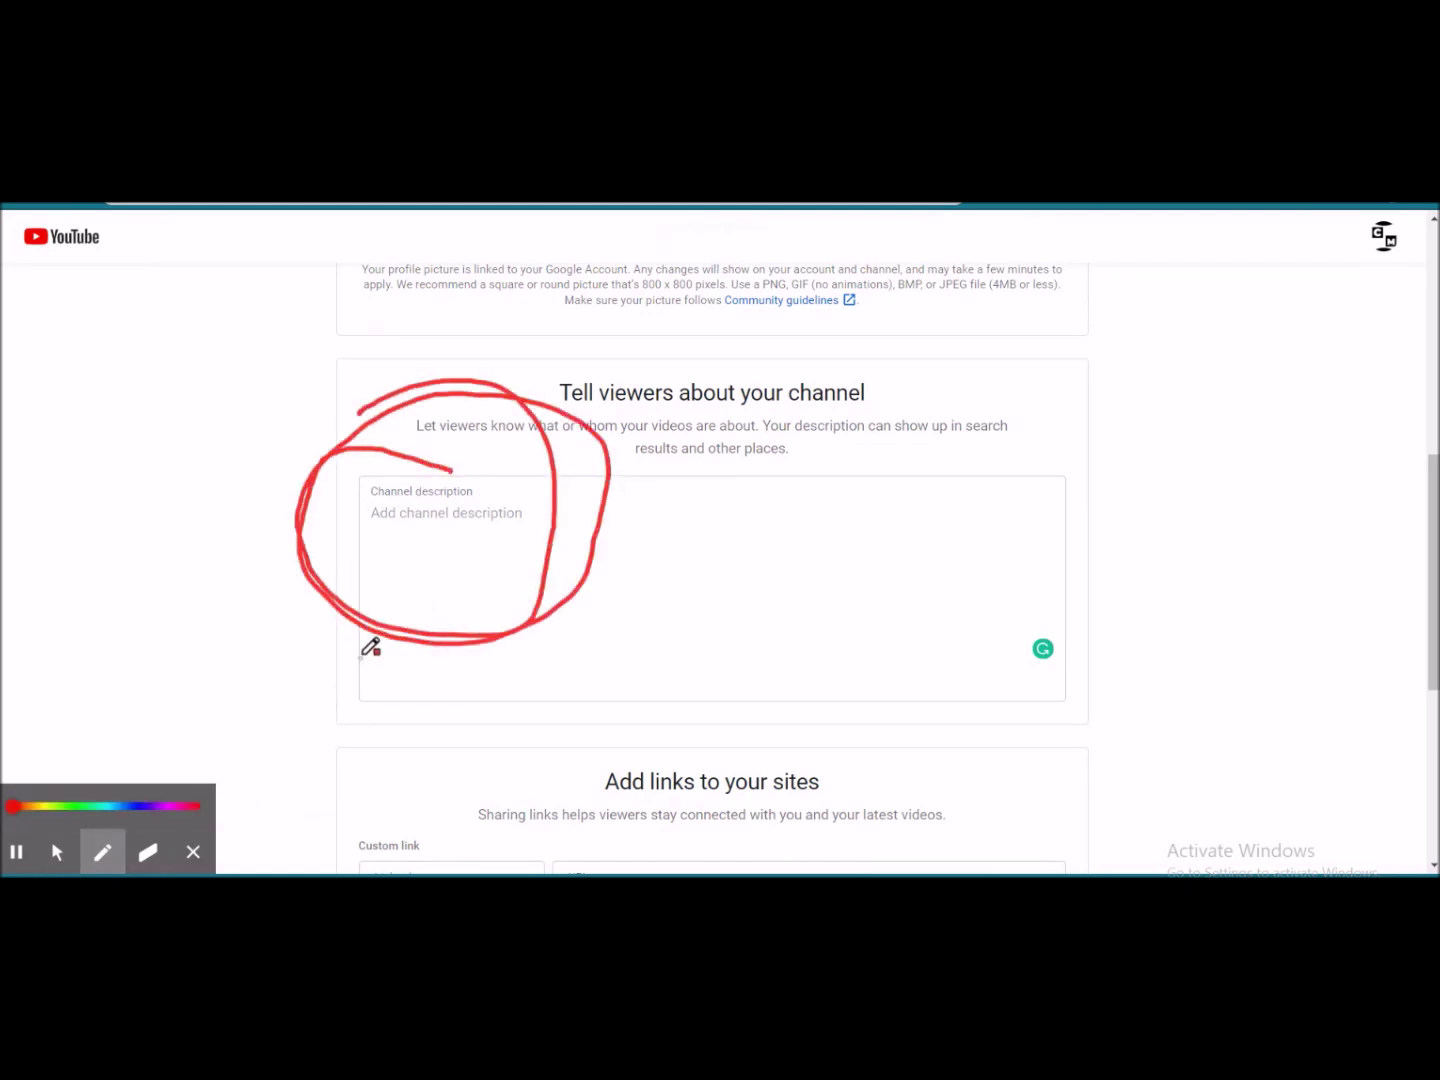
- Paste the prepared "About this channel" text into the channel description
{"action": "left_click", "coordinate": [57, 852]}
{"action": "left_click", "coordinate": [431, 567]}
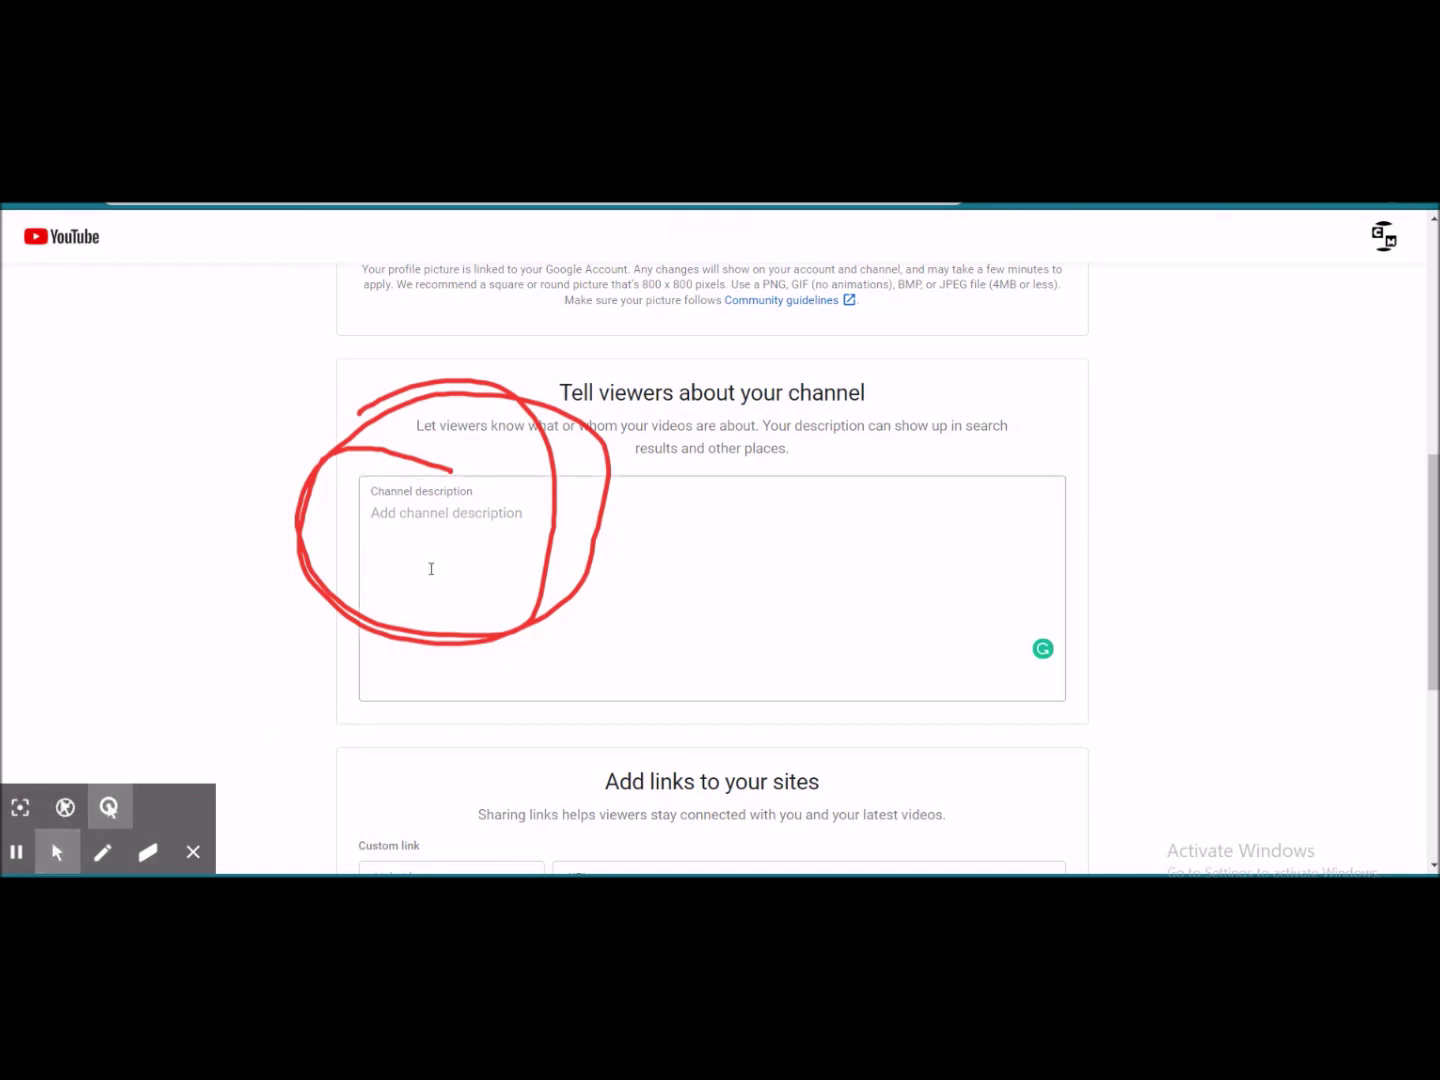
{"action": "right_click", "coordinate": [402, 521]}
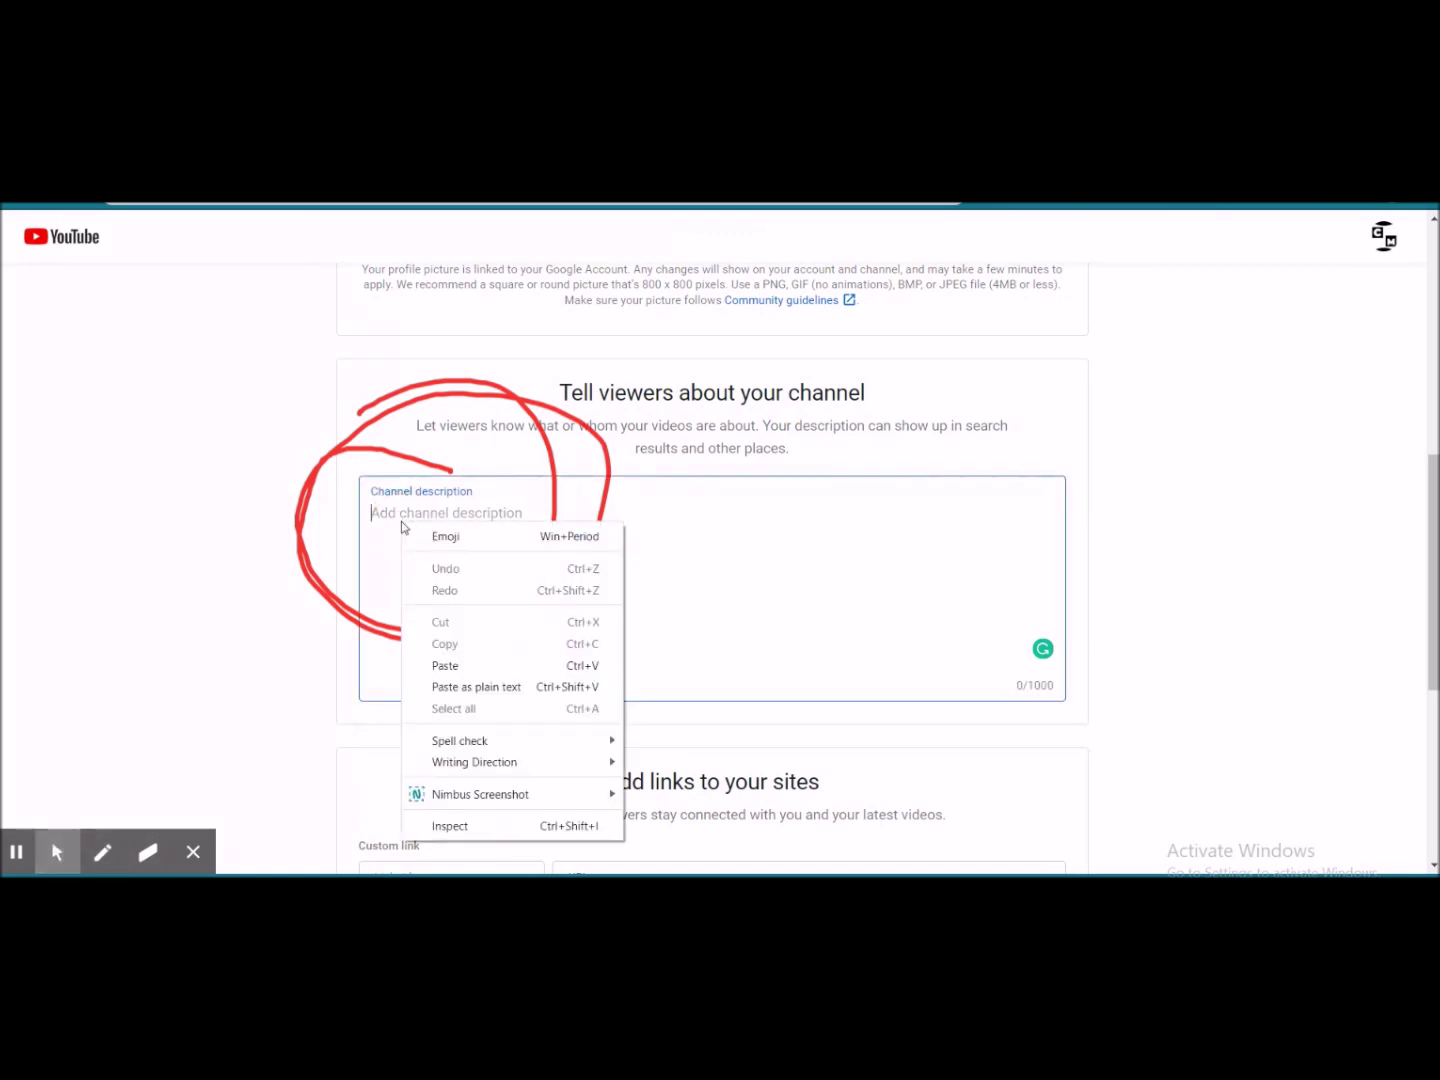
{"action": "left_click", "coordinate": [450, 665]}
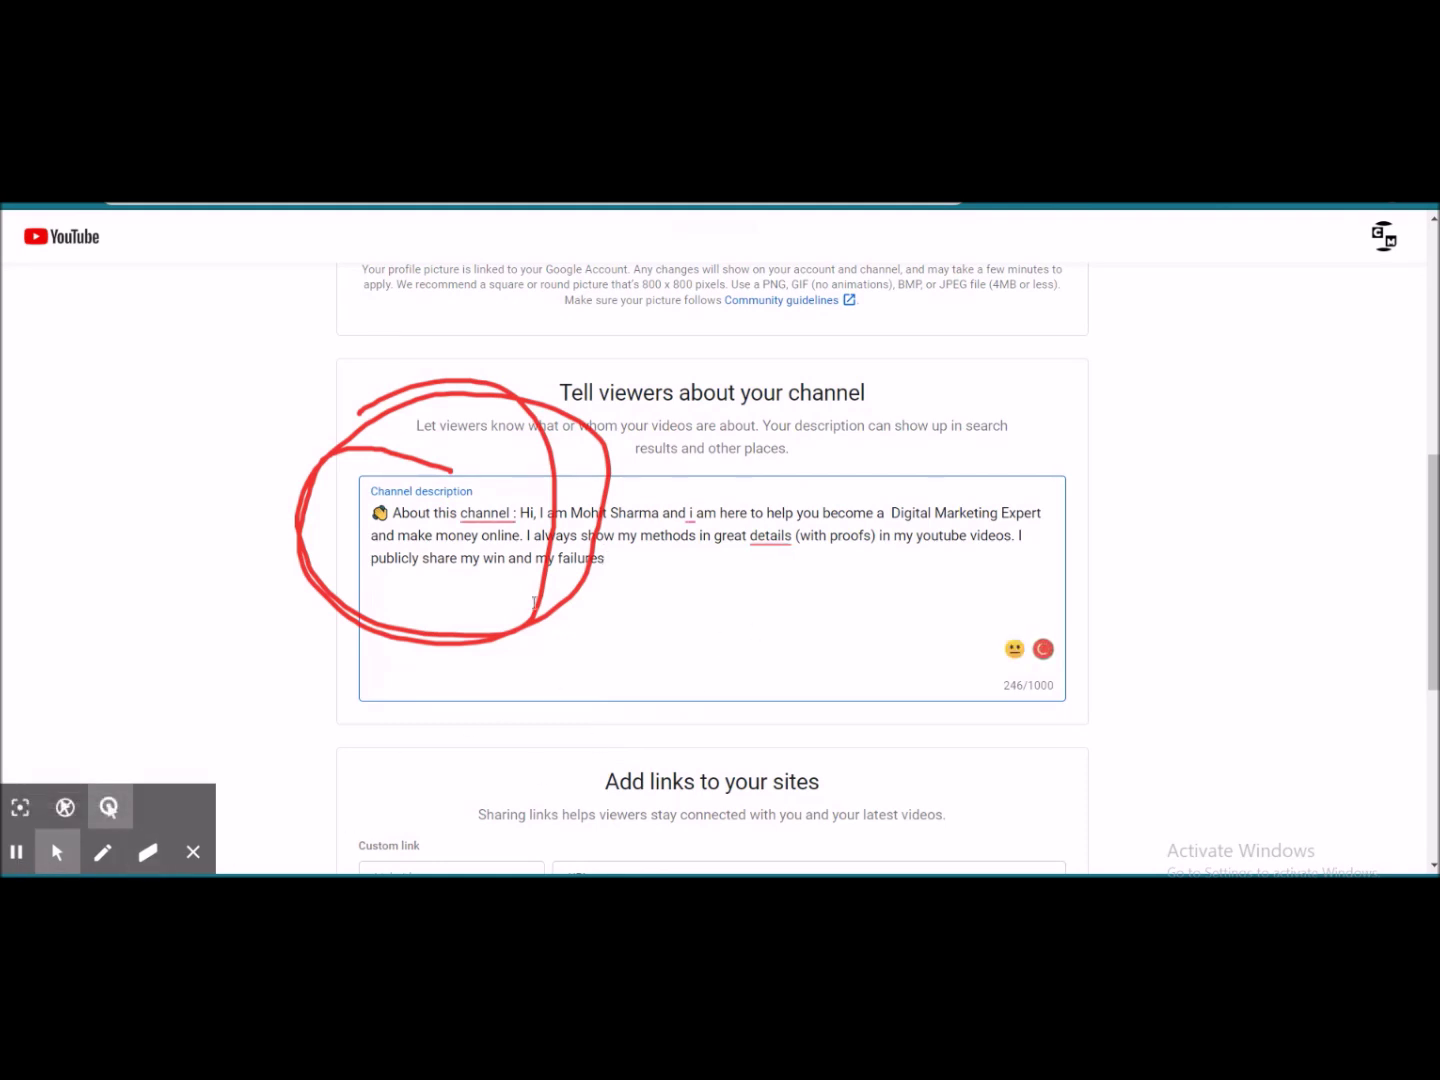
- Enter the channel owner's website address as the URL of the "My website" custom link
{"action": "scroll", "coordinate": [669, 588], "scroll_direction": "down", "scroll_amount": 5}
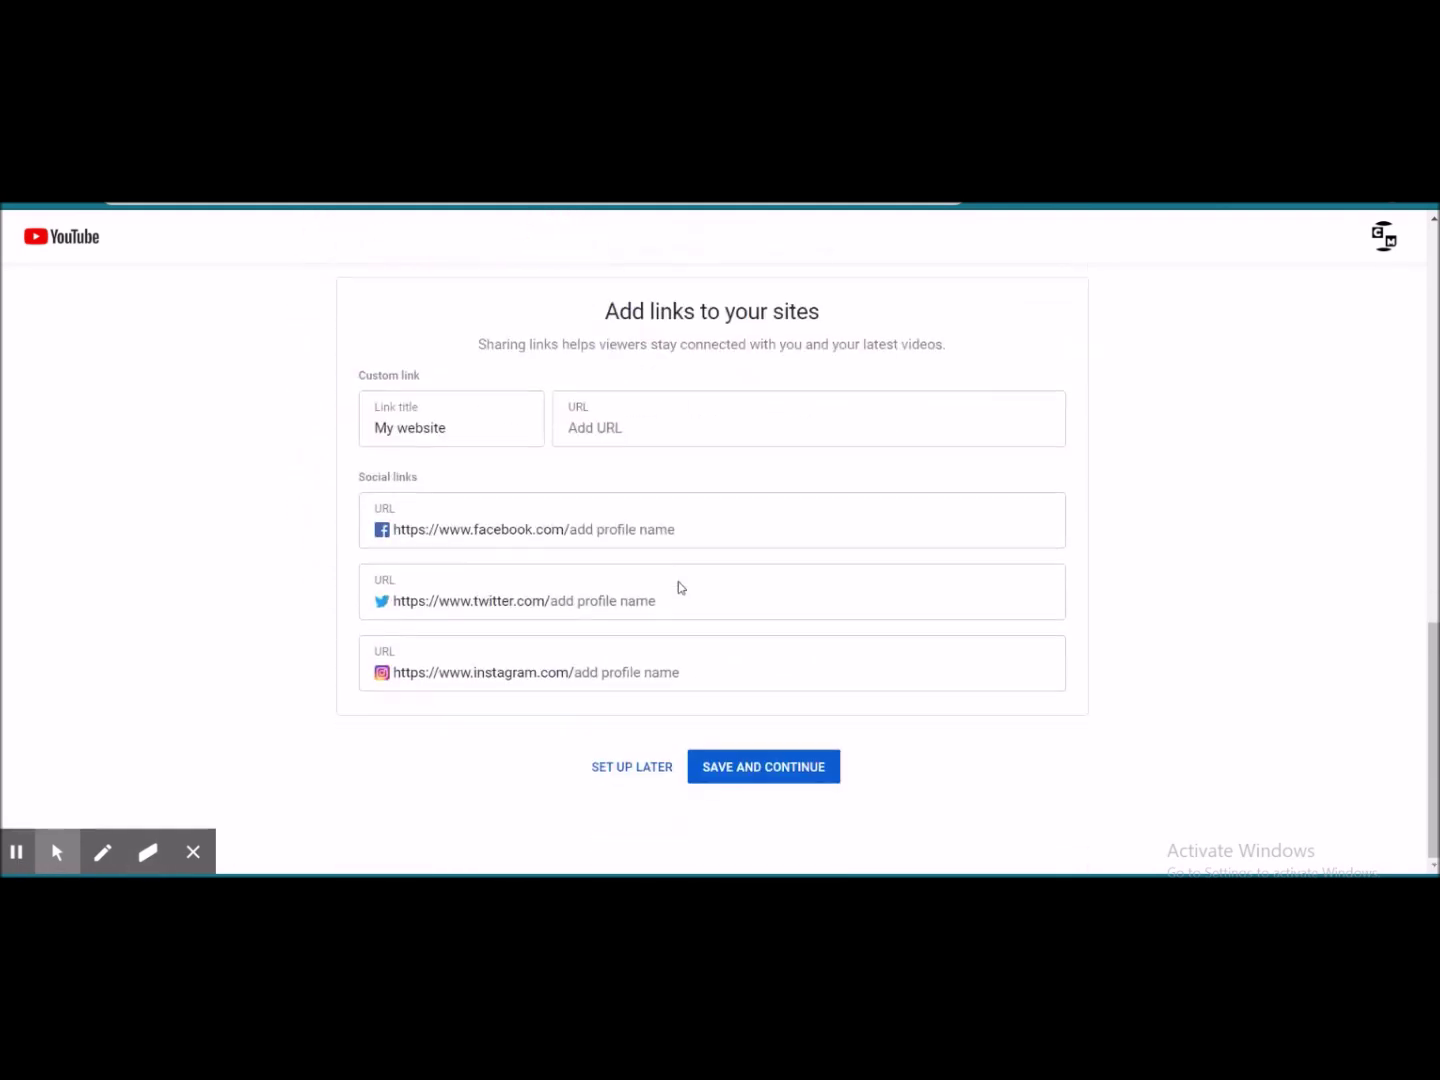
{"action": "left_click", "coordinate": [631, 431]}
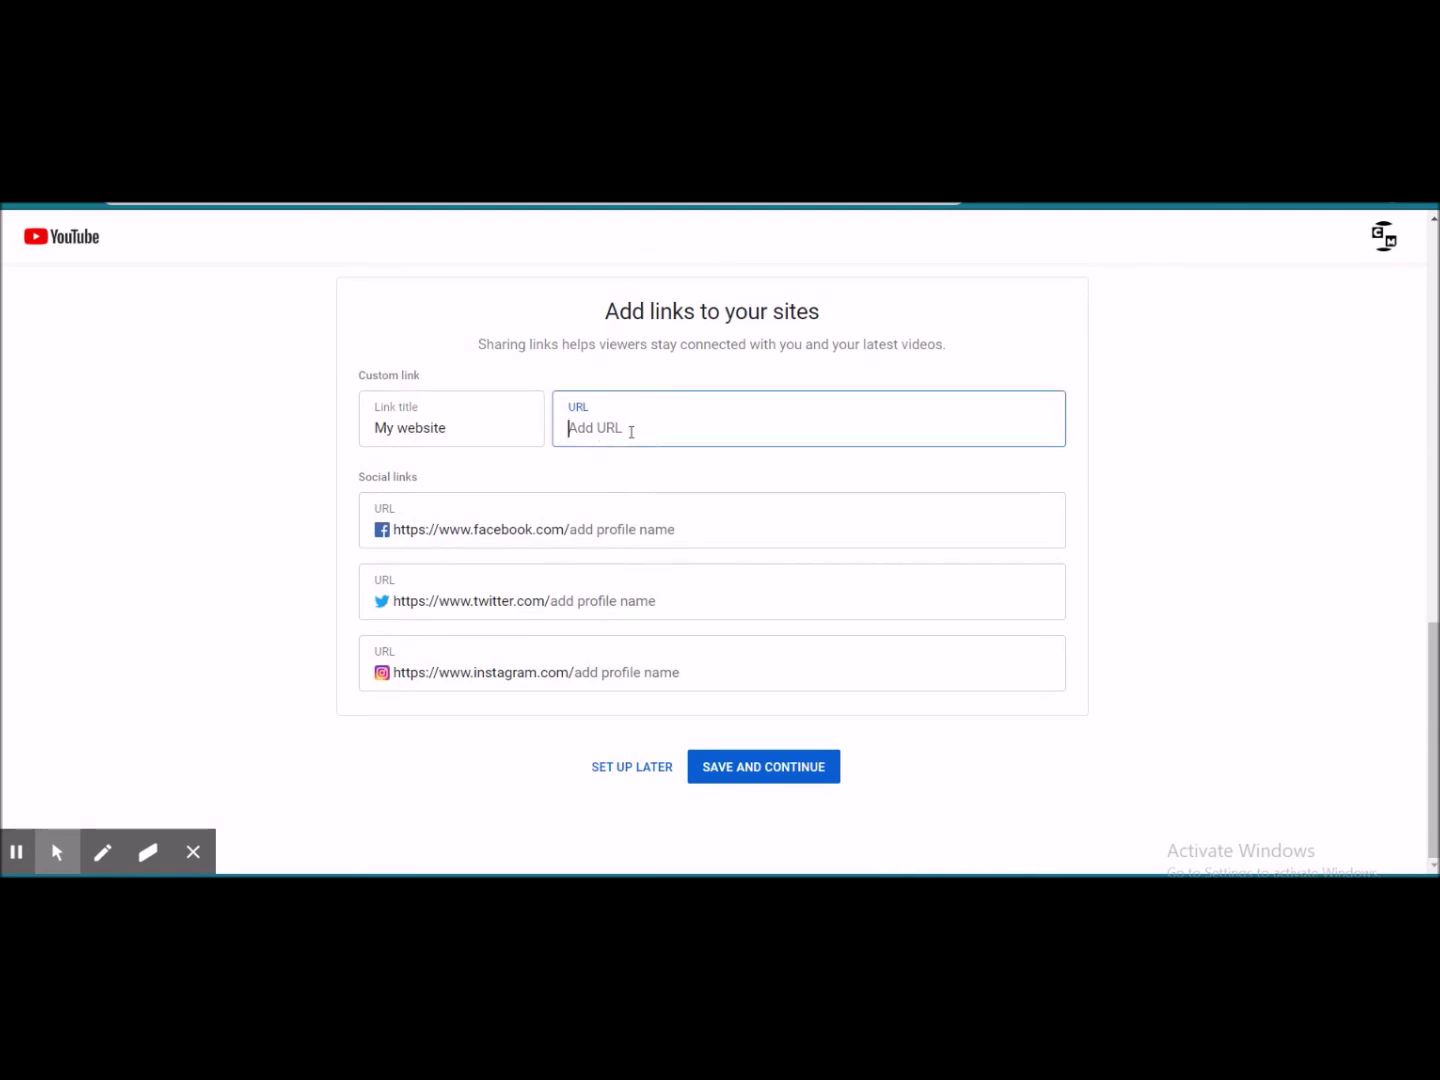
{"action": "type", "text": "www.cybermohit.com"}
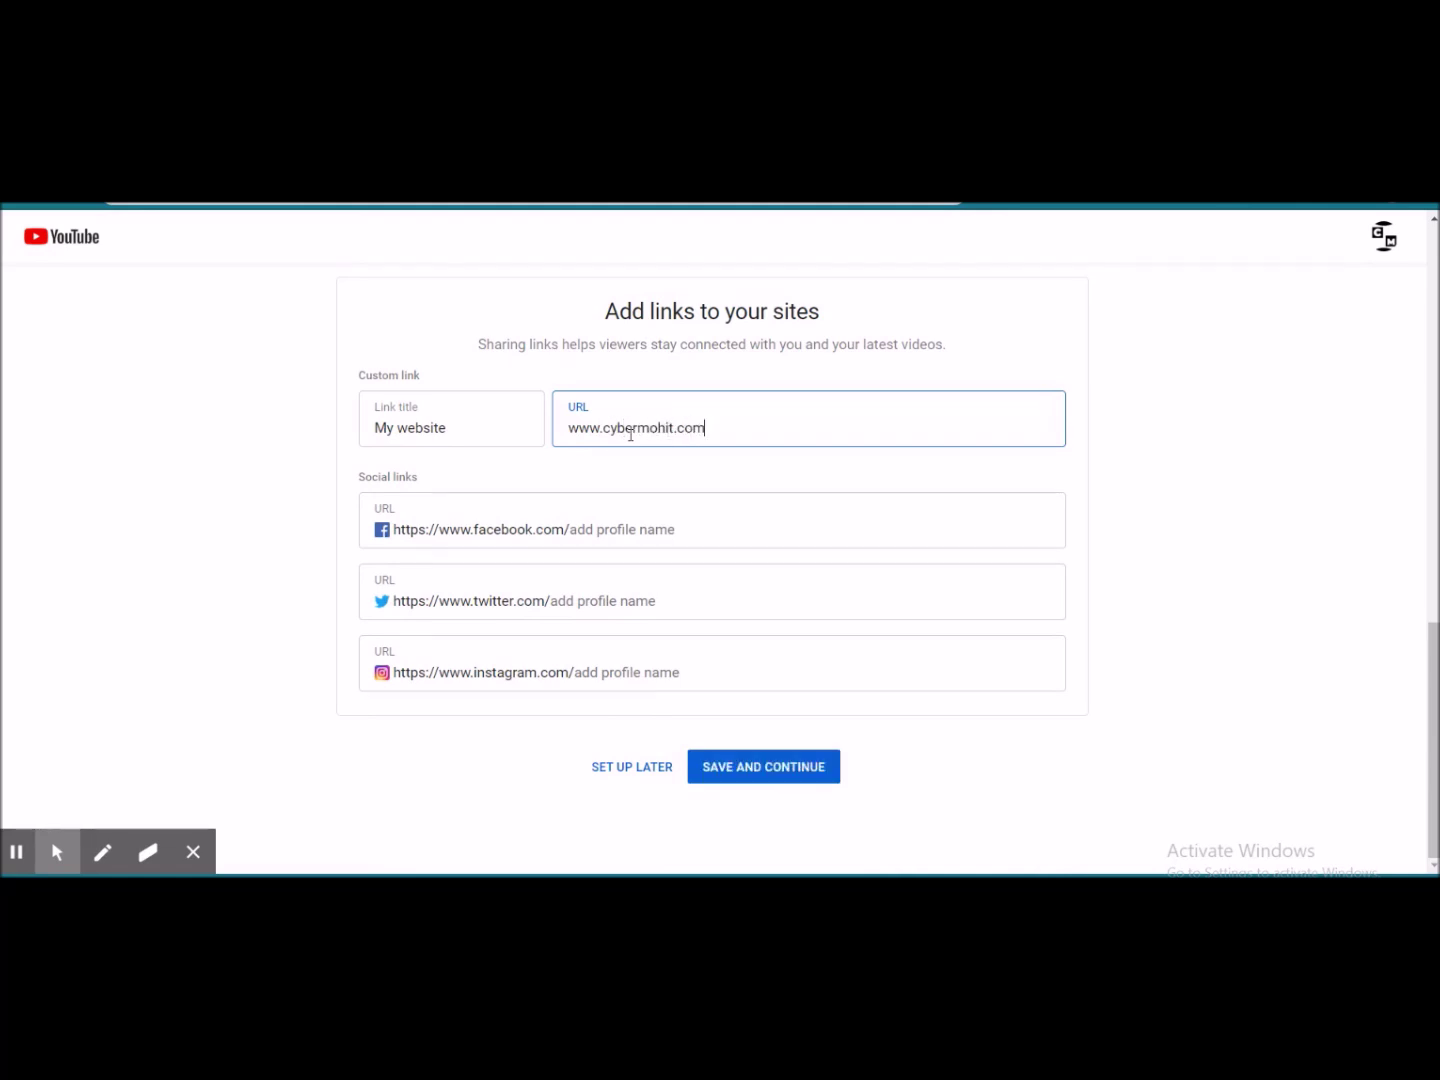
- Add the channel owner's Facebook and Instagram profile names to the social links, leaving Twitter blank
{"action": "left_click", "coordinate": [628, 527]}
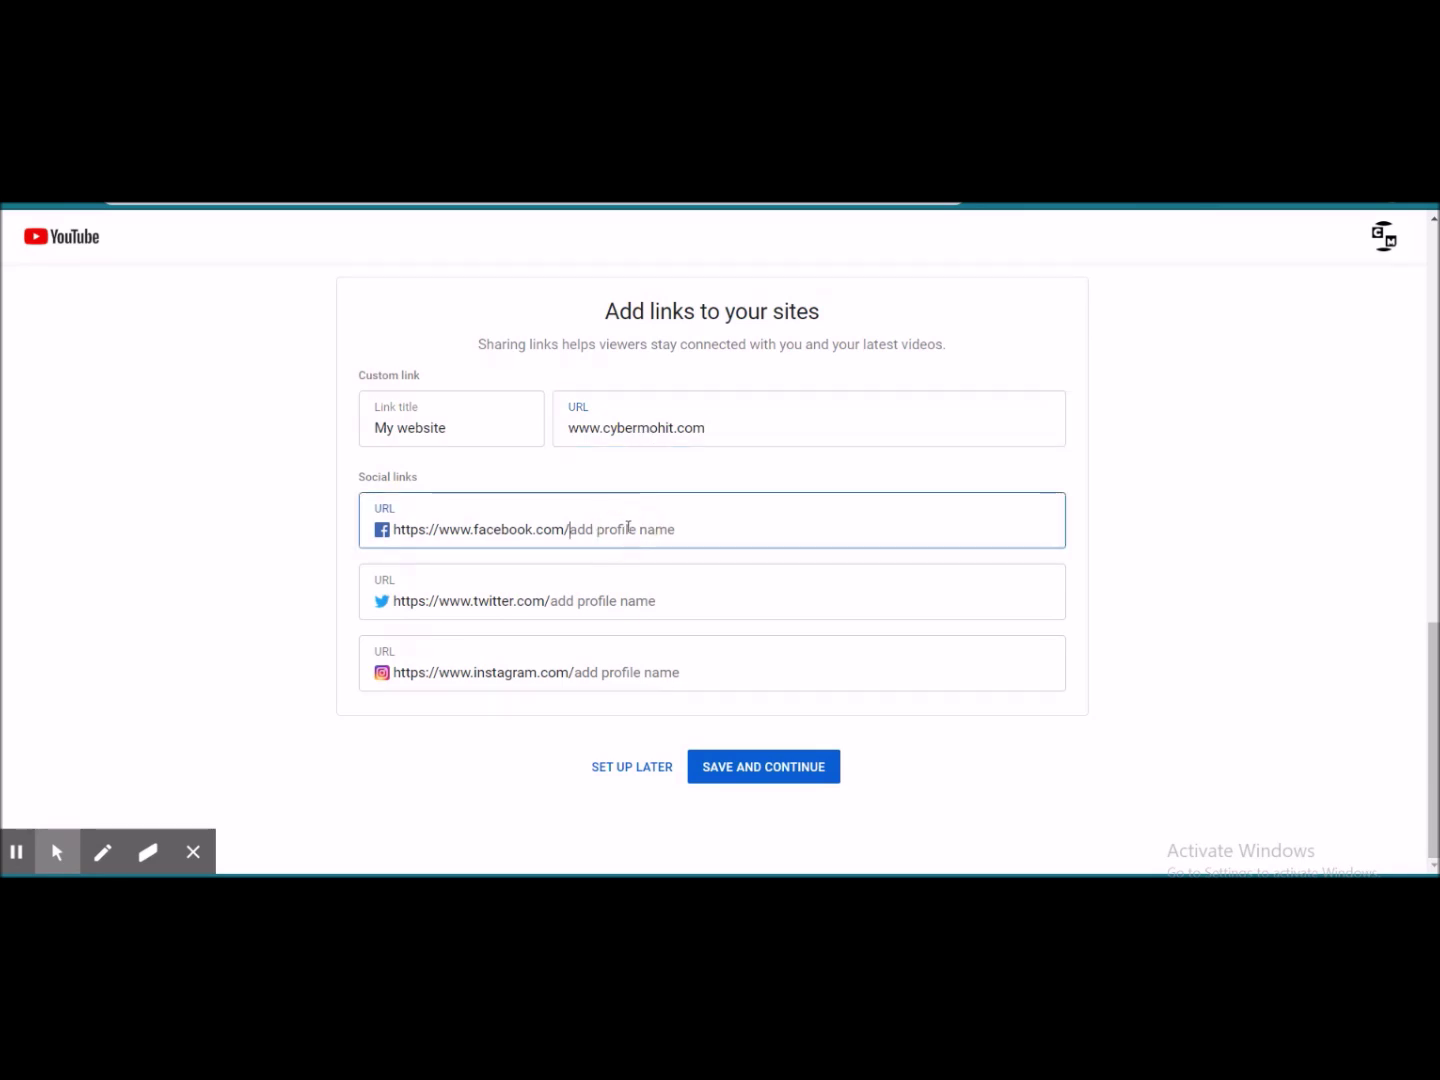
{"action": "type", "text": "cybermohit"}
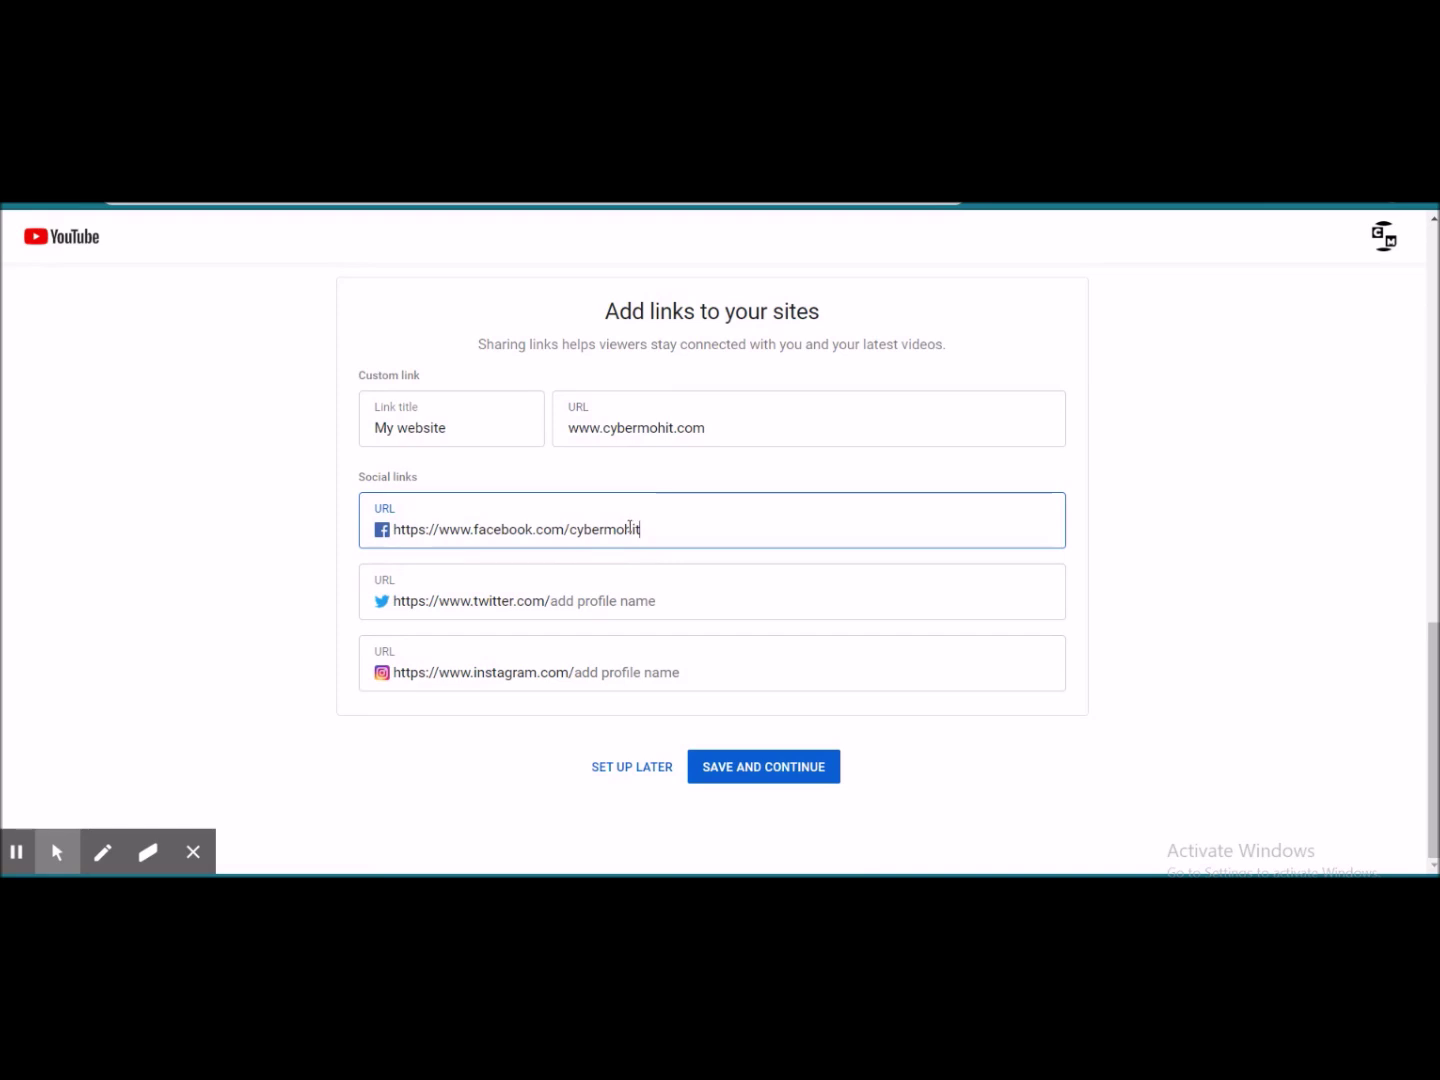
{"action": "left_click", "coordinate": [630, 676]}
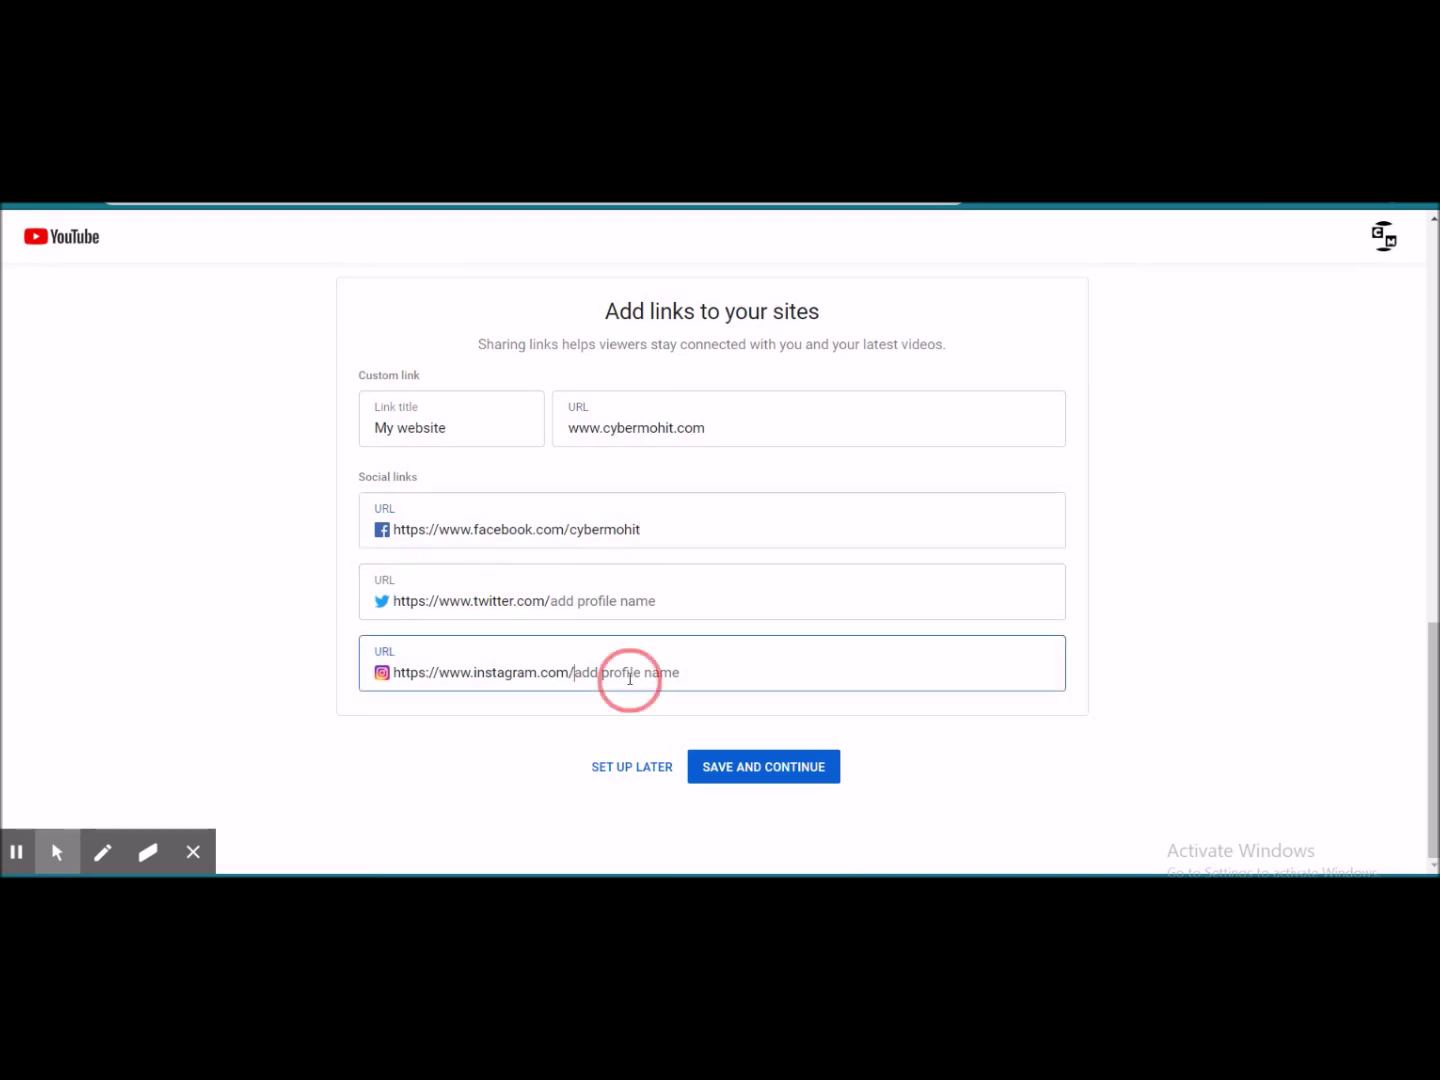
{"action": "type", "text": "cybermahi"}
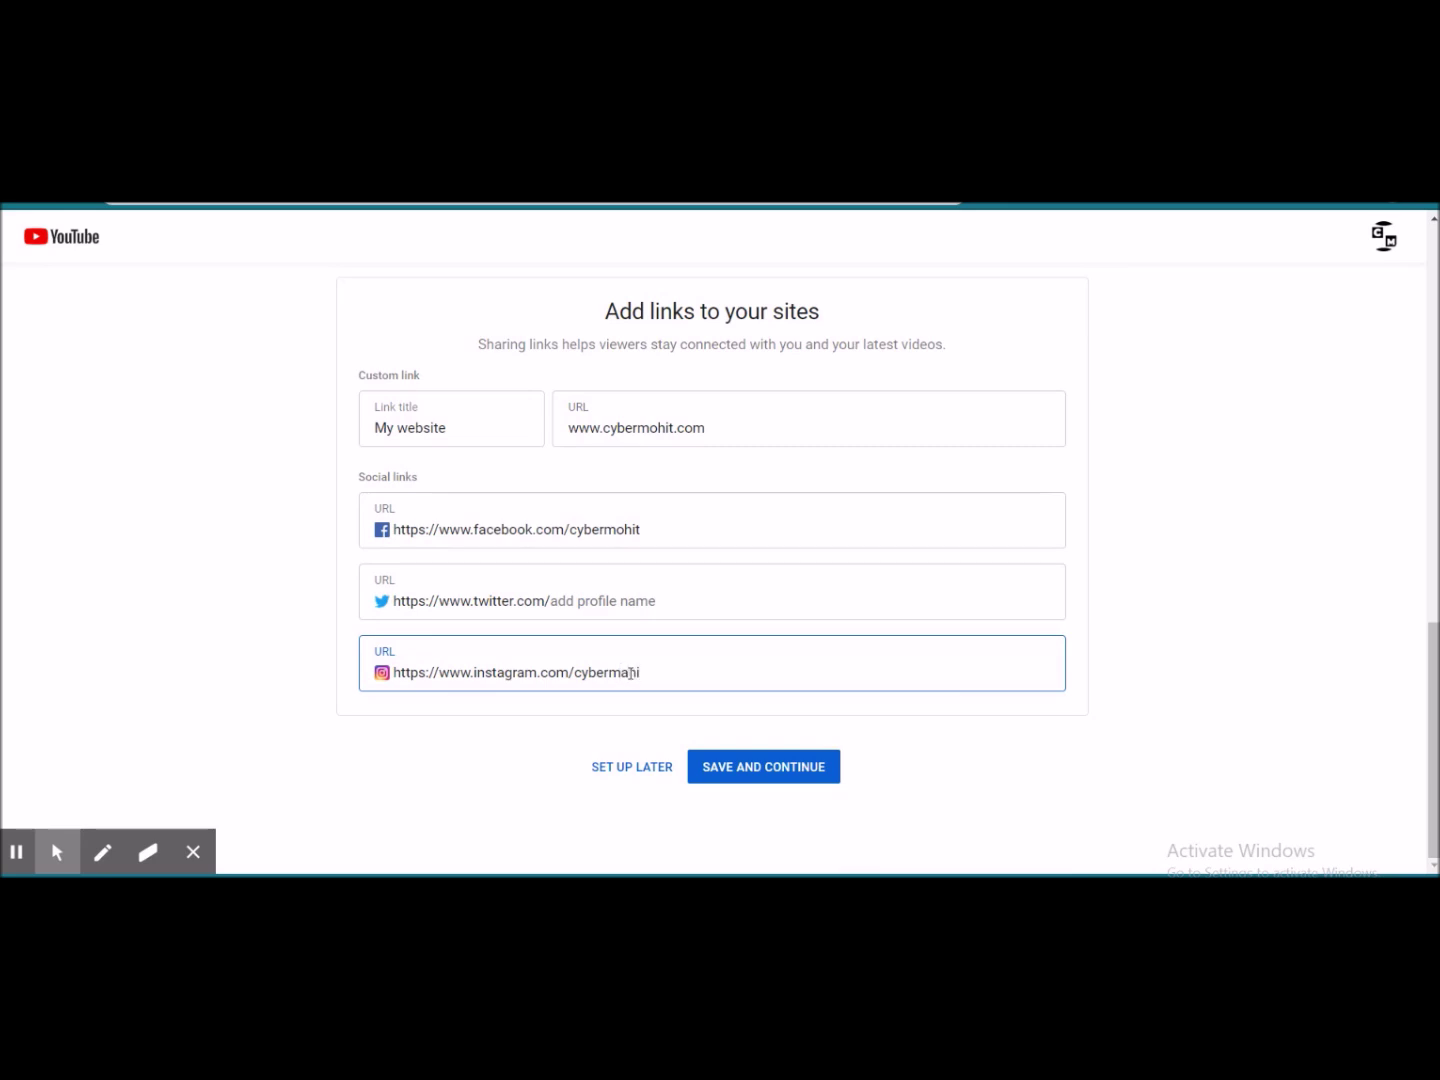
- Save the channel description and links and continue to the new channel's page
{"action": "mouse_move", "coordinate": [57, 851]}
{"action": "left_click", "coordinate": [109, 807]}
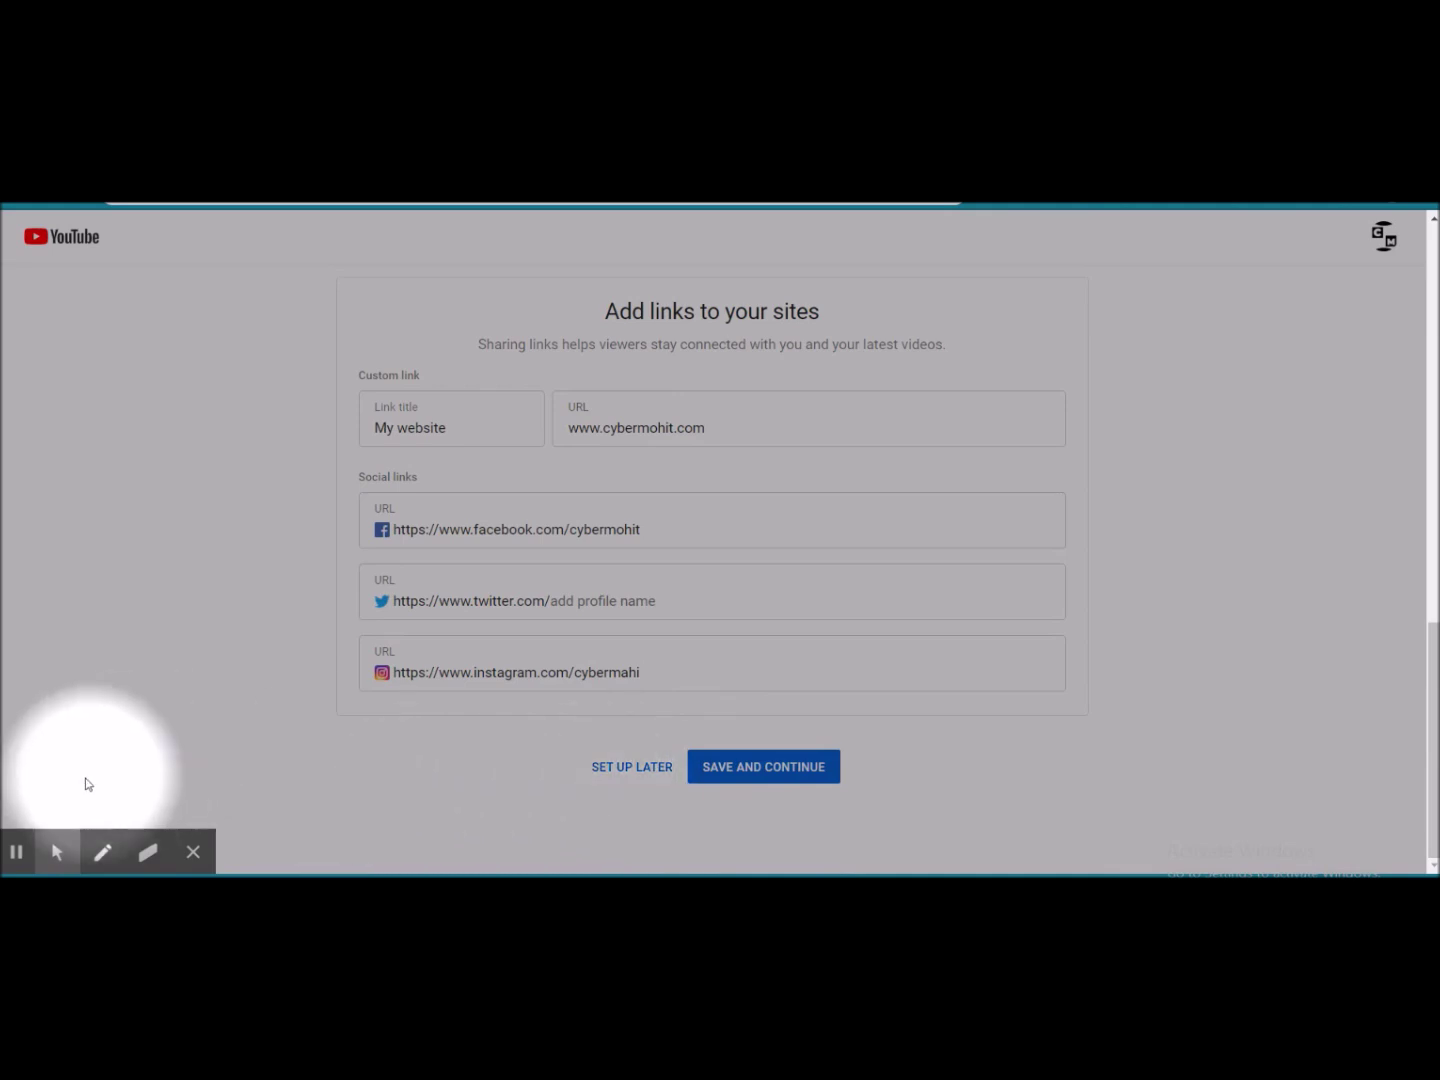
{"action": "left_click", "coordinate": [58, 852]}
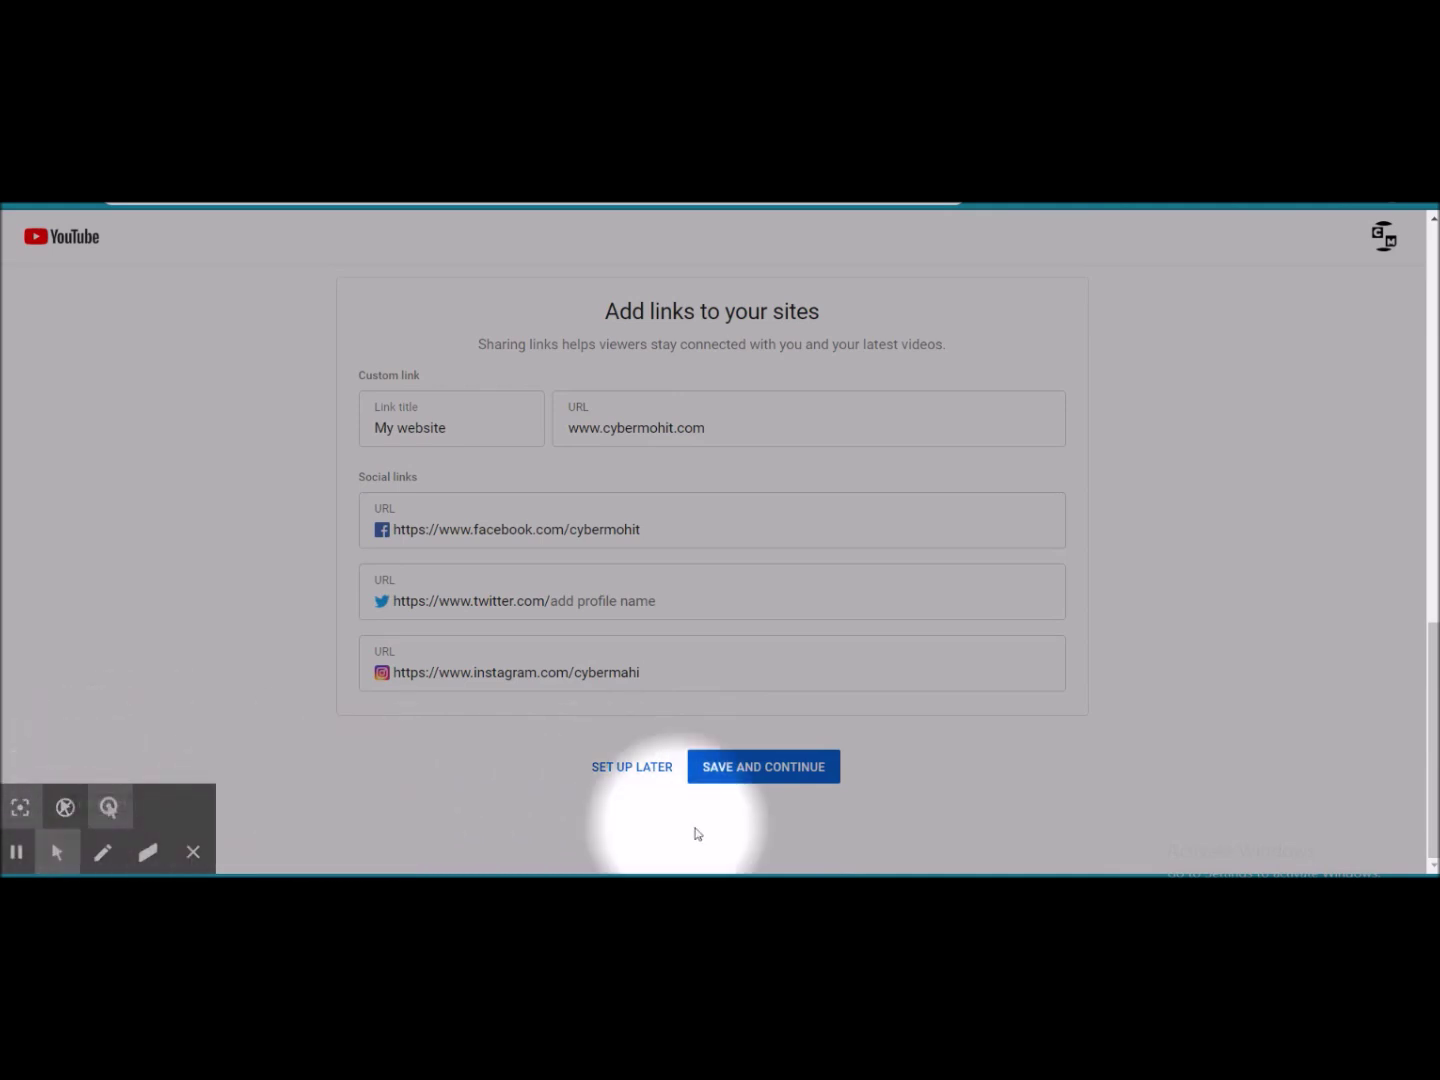
{"action": "left_click", "coordinate": [763, 785]}
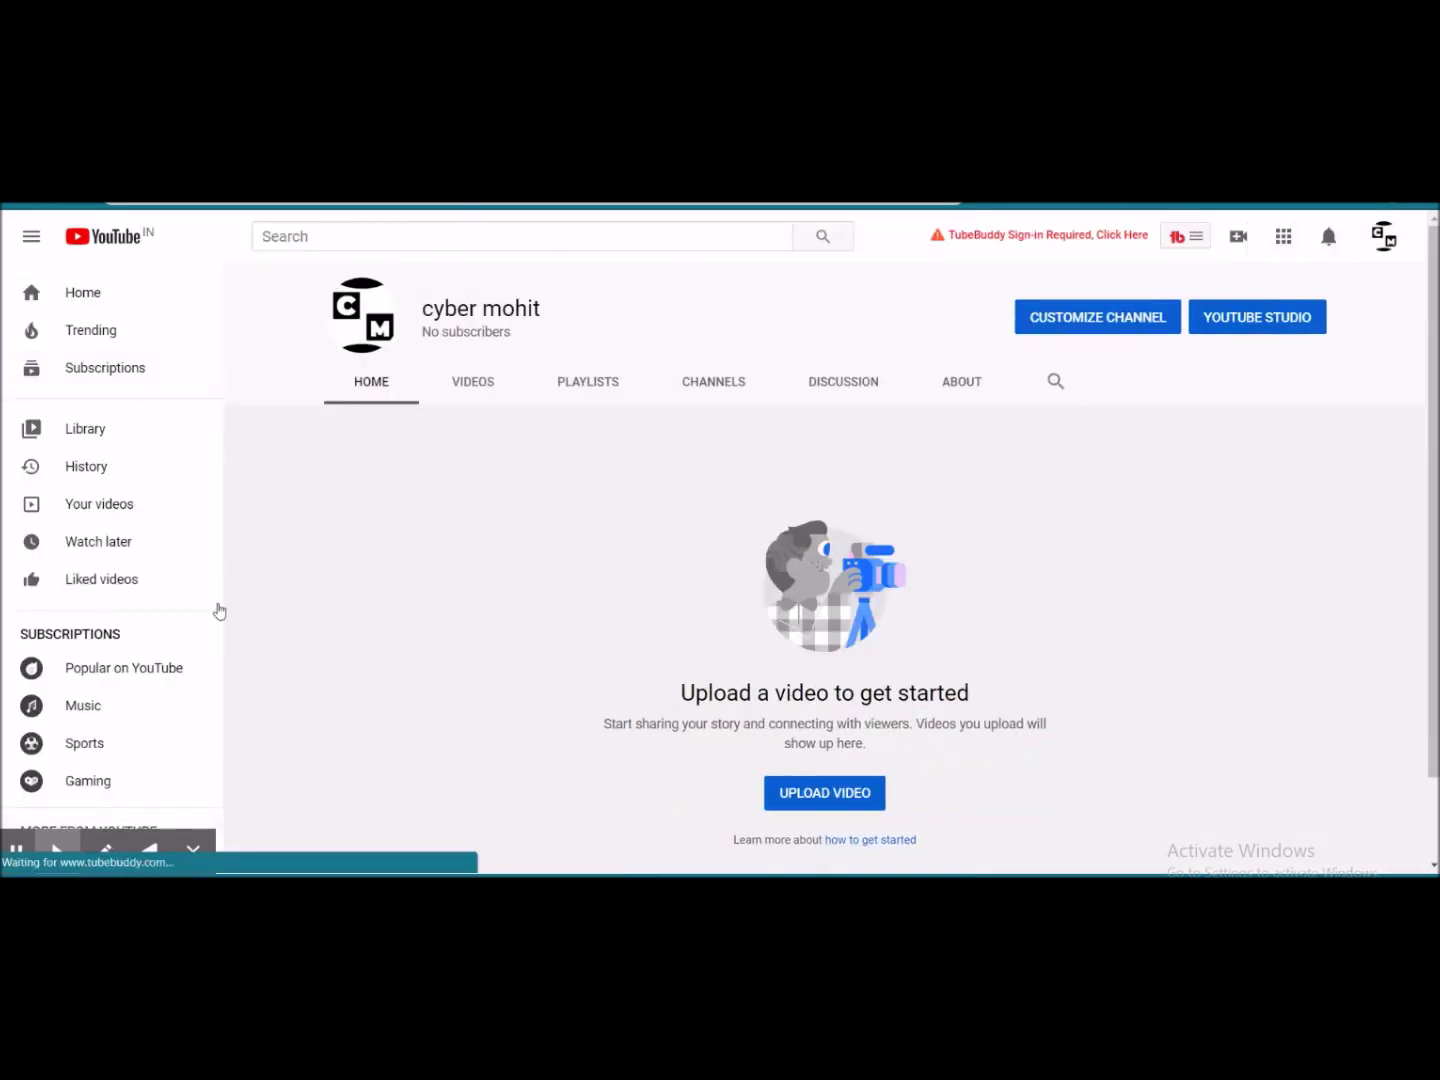
- Circle the channel's picture and name, and the video upload option, in red with the annotation pen
{"action": "left_click", "coordinate": [104, 852]}
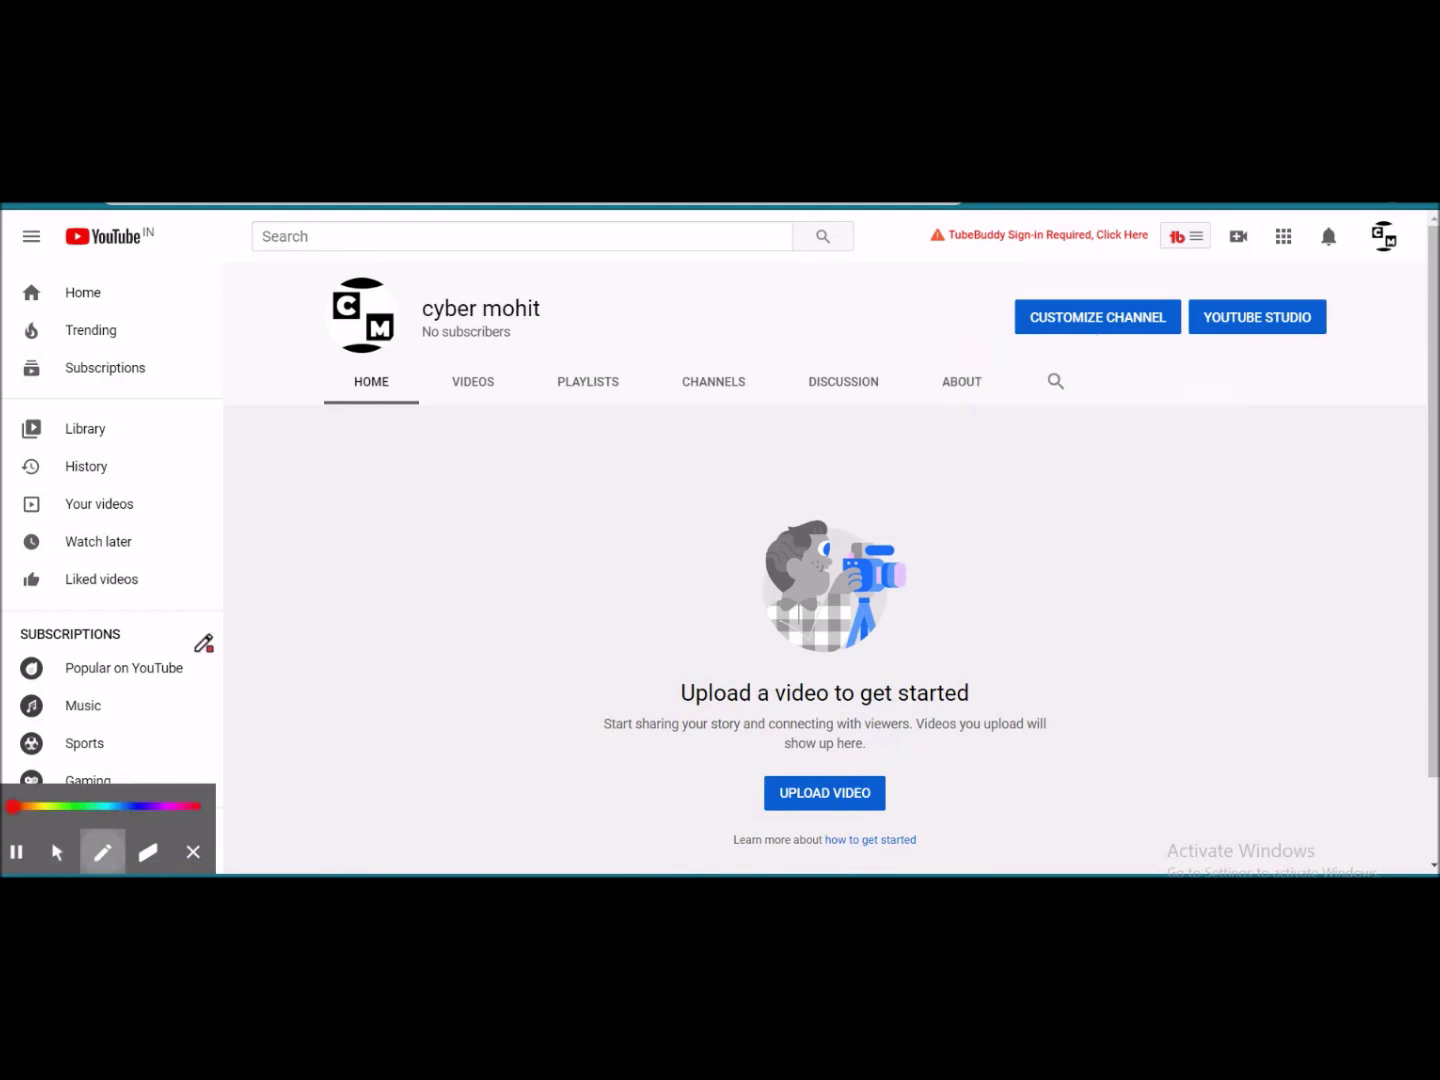
{"action": "mouse_move", "coordinate": [530, 263]}
{"action": "left_mouse_down"}
{"action": "mouse_move", "coordinate": [352, 393]}
{"action": "mouse_move", "coordinate": [424, 253]}
{"action": "left_mouse_up"}
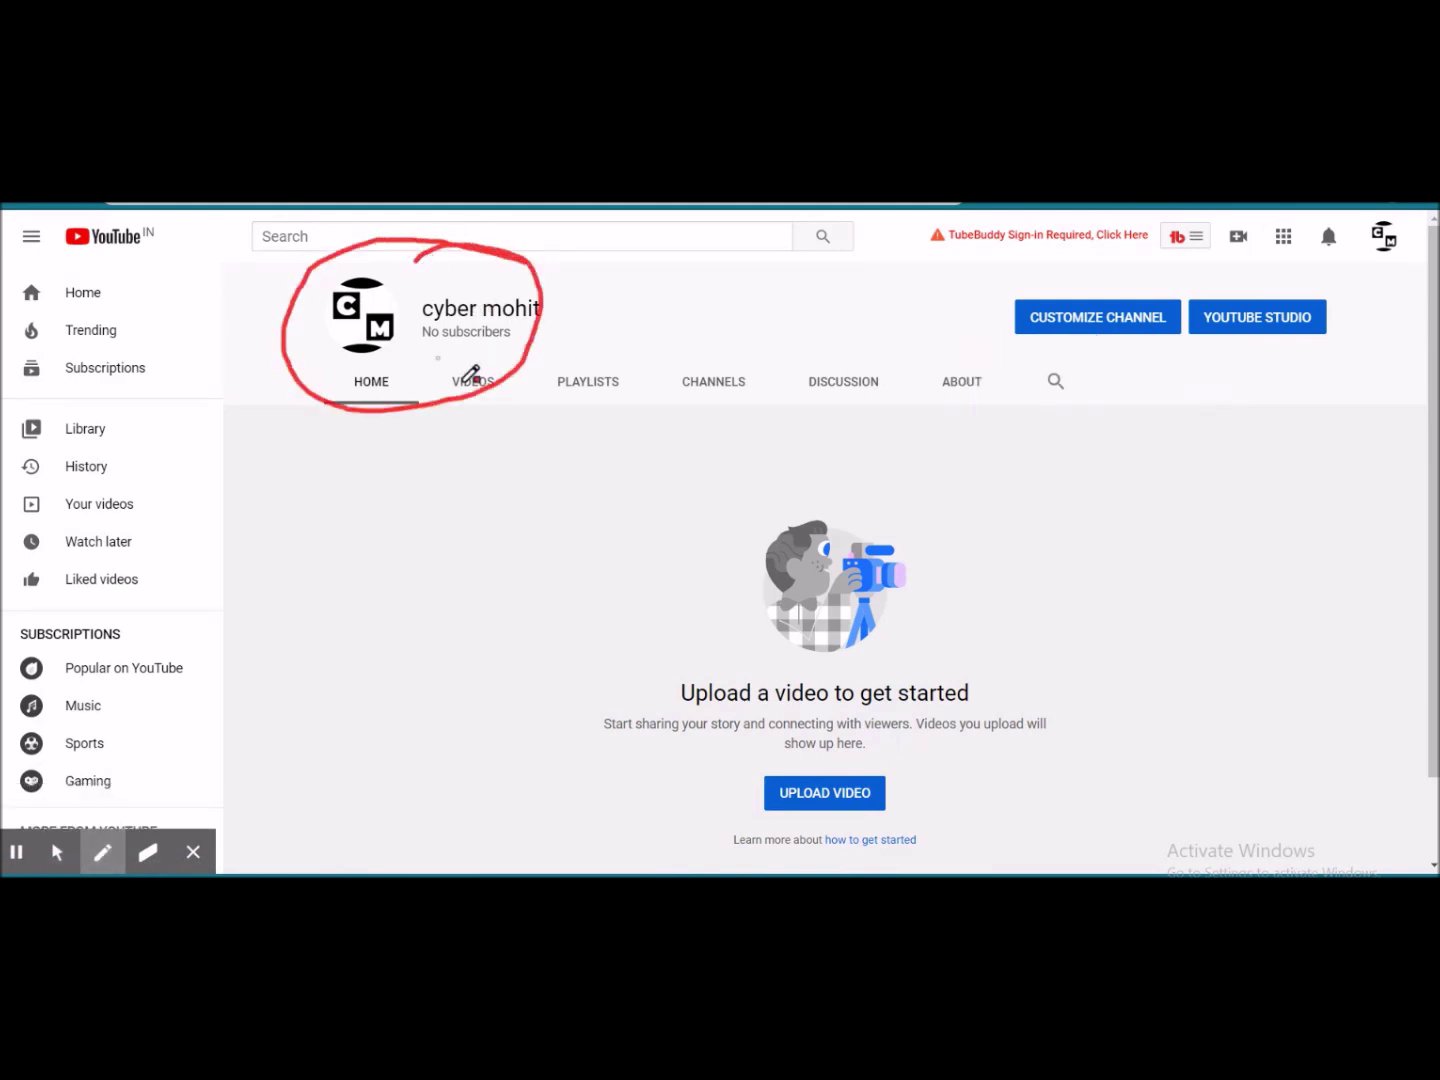
{"action": "mouse_move", "coordinate": [912, 747]}
{"action": "left_mouse_down"}
{"action": "mouse_move", "coordinate": [733, 733]}
{"action": "mouse_move", "coordinate": [866, 690]}
{"action": "mouse_move", "coordinate": [824, 658]}
{"action": "left_mouse_up"}
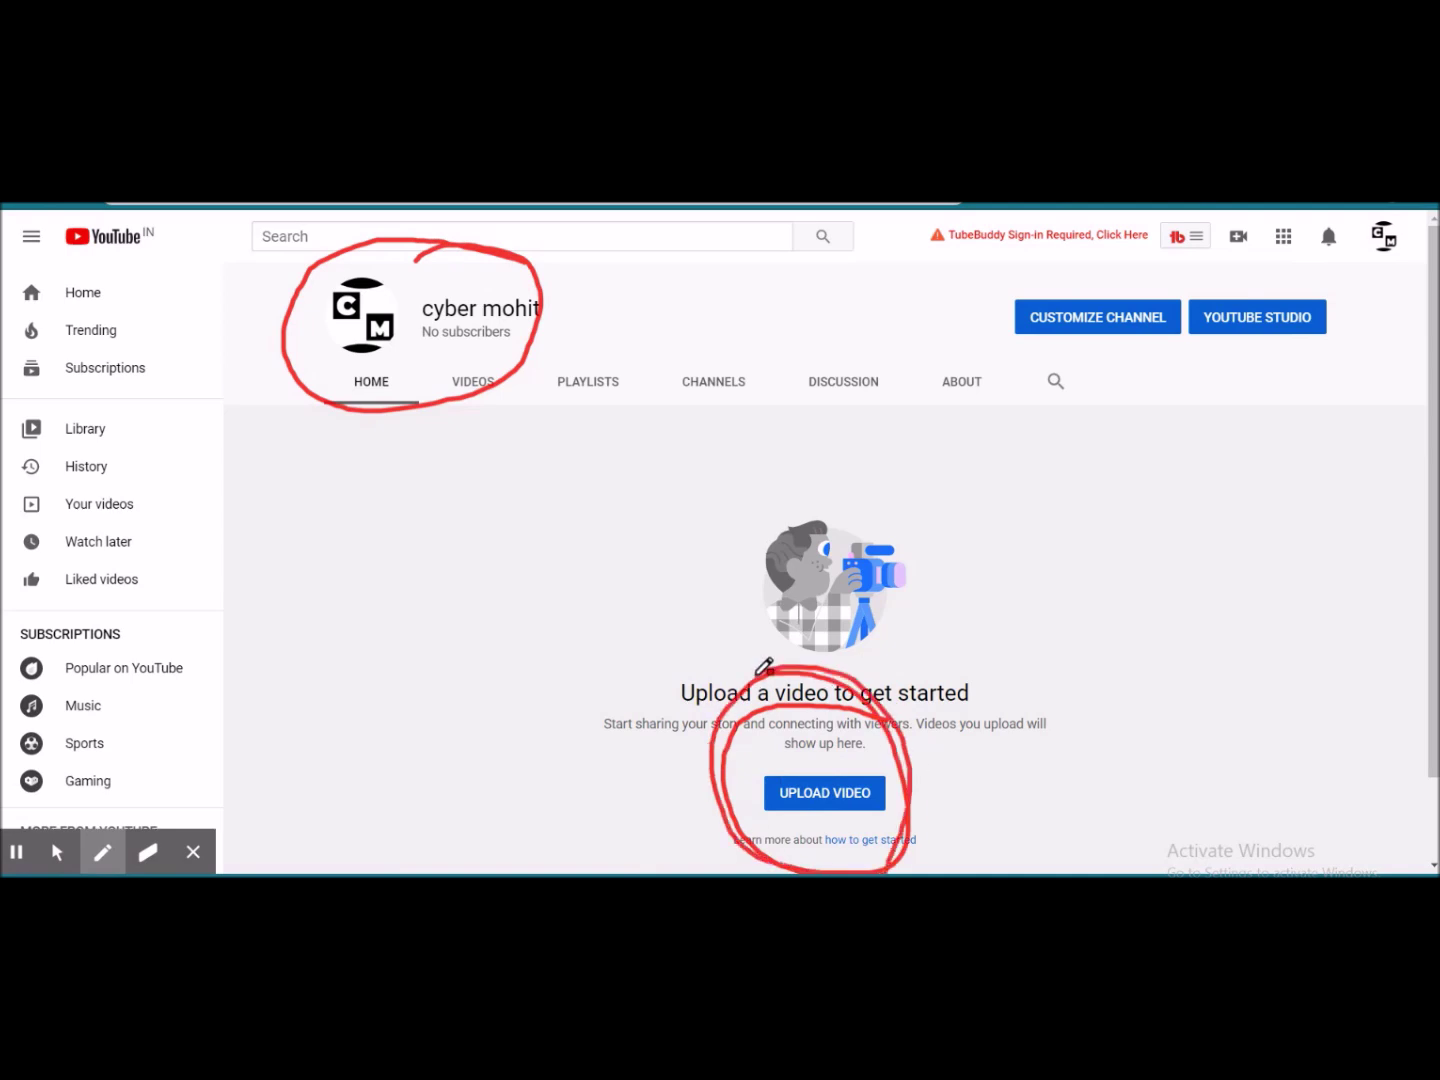